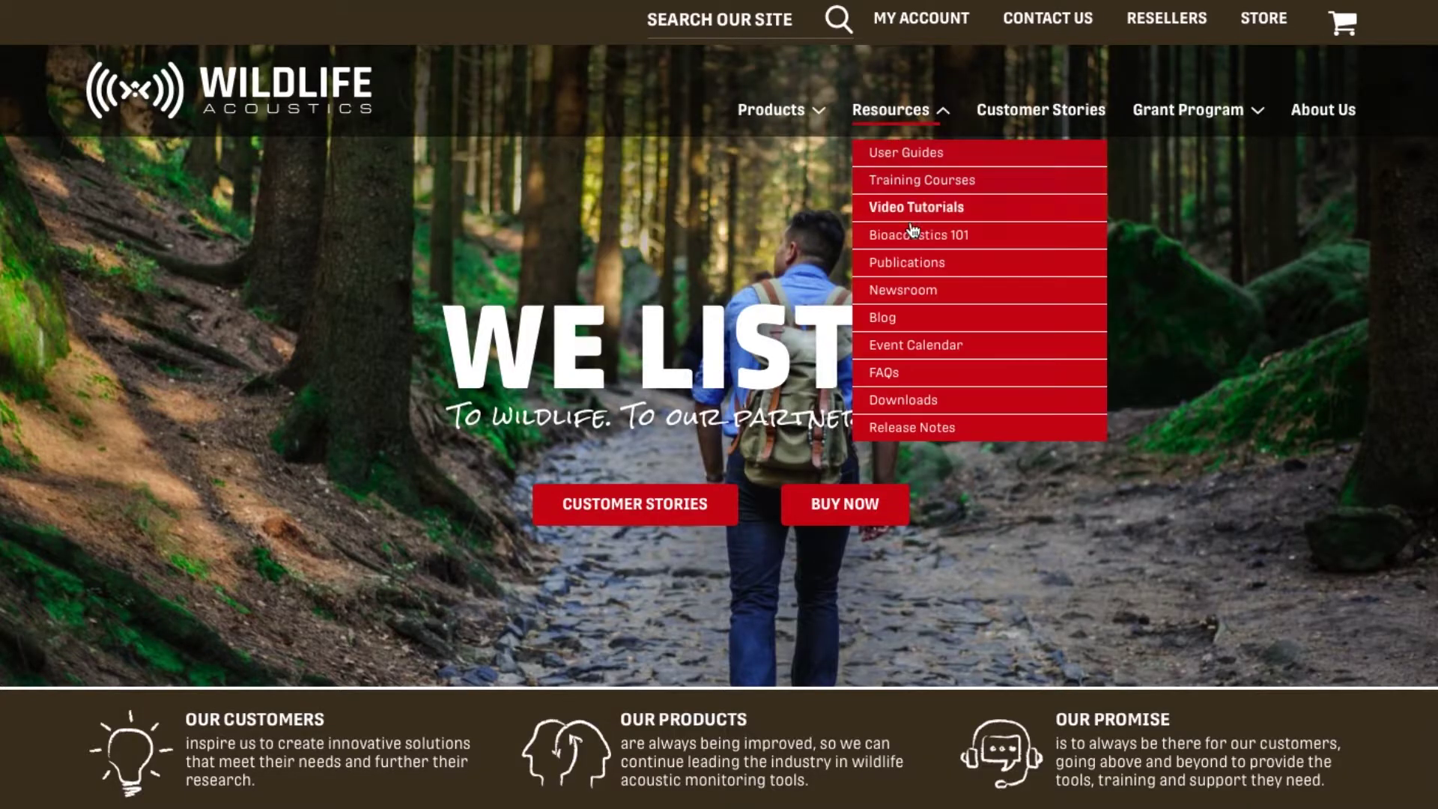
Open Resources > Downloads, choose the Kaleidoscope tile, and show the PICK OS download choices.
{"action": "left_click", "coordinate": [939, 403]}
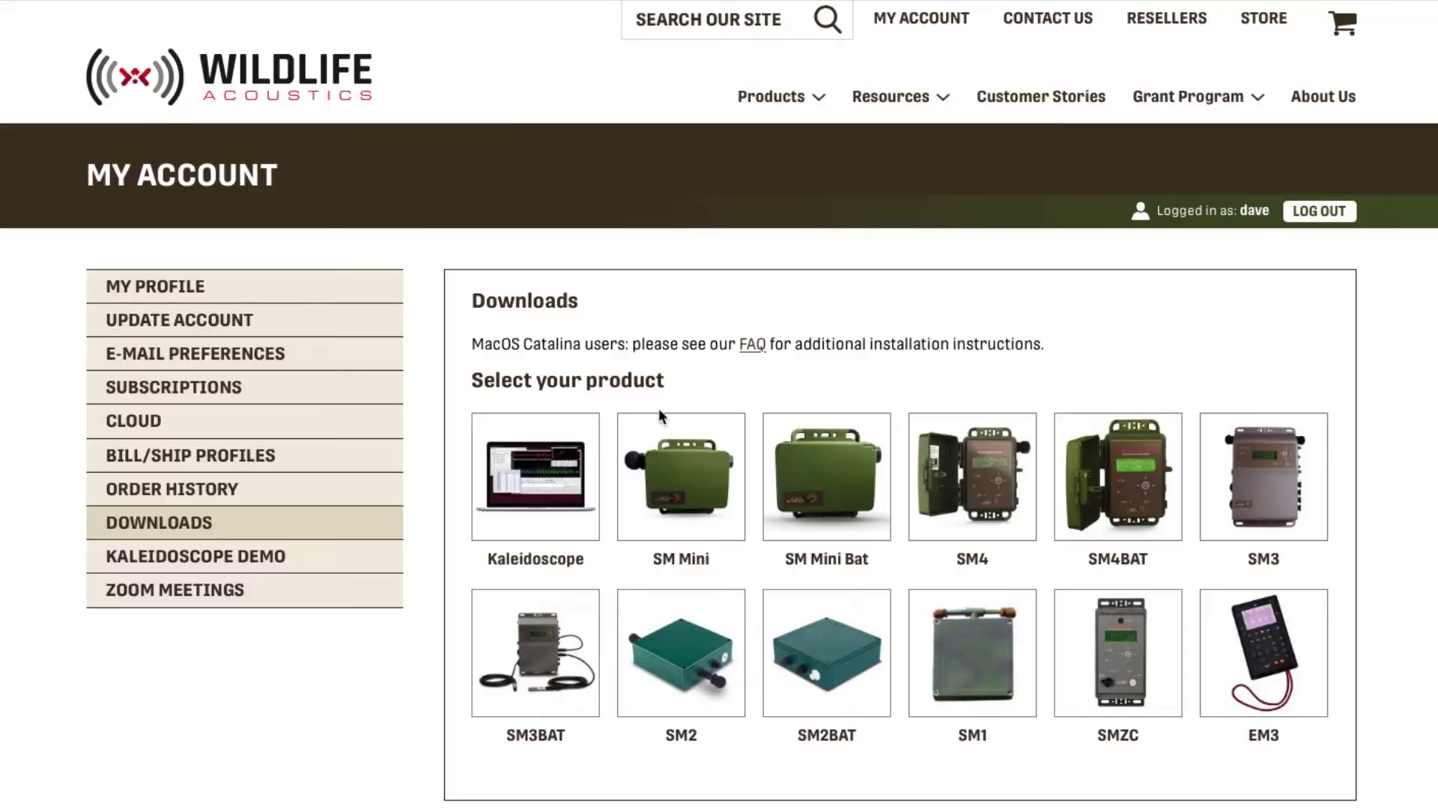
{"action": "left_click", "coordinate": [542, 464]}
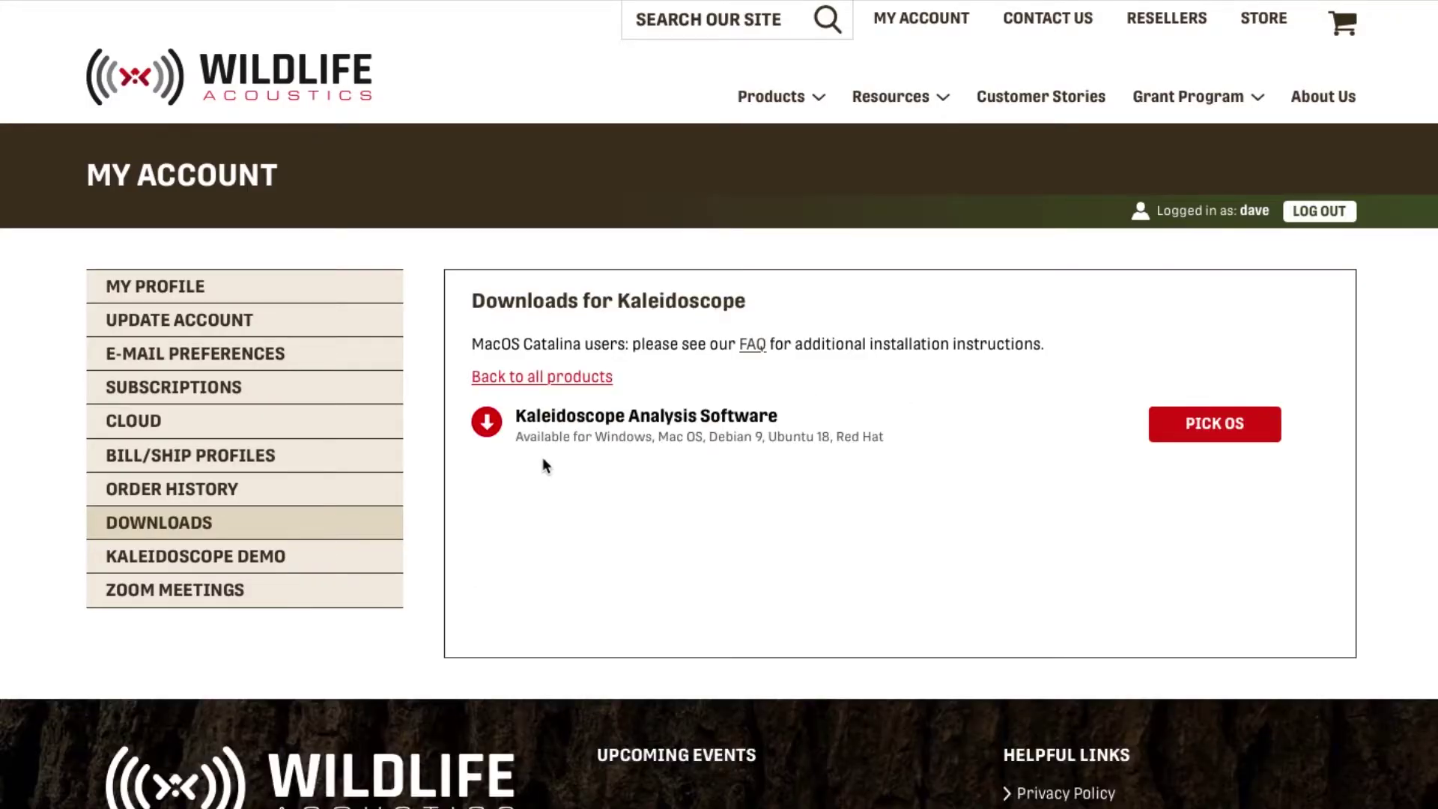
{"action": "left_click", "coordinate": [1209, 423]}
{"action": "scroll", "coordinate": [354, 400], "scroll_direction": "down", "scroll_amount": 5}
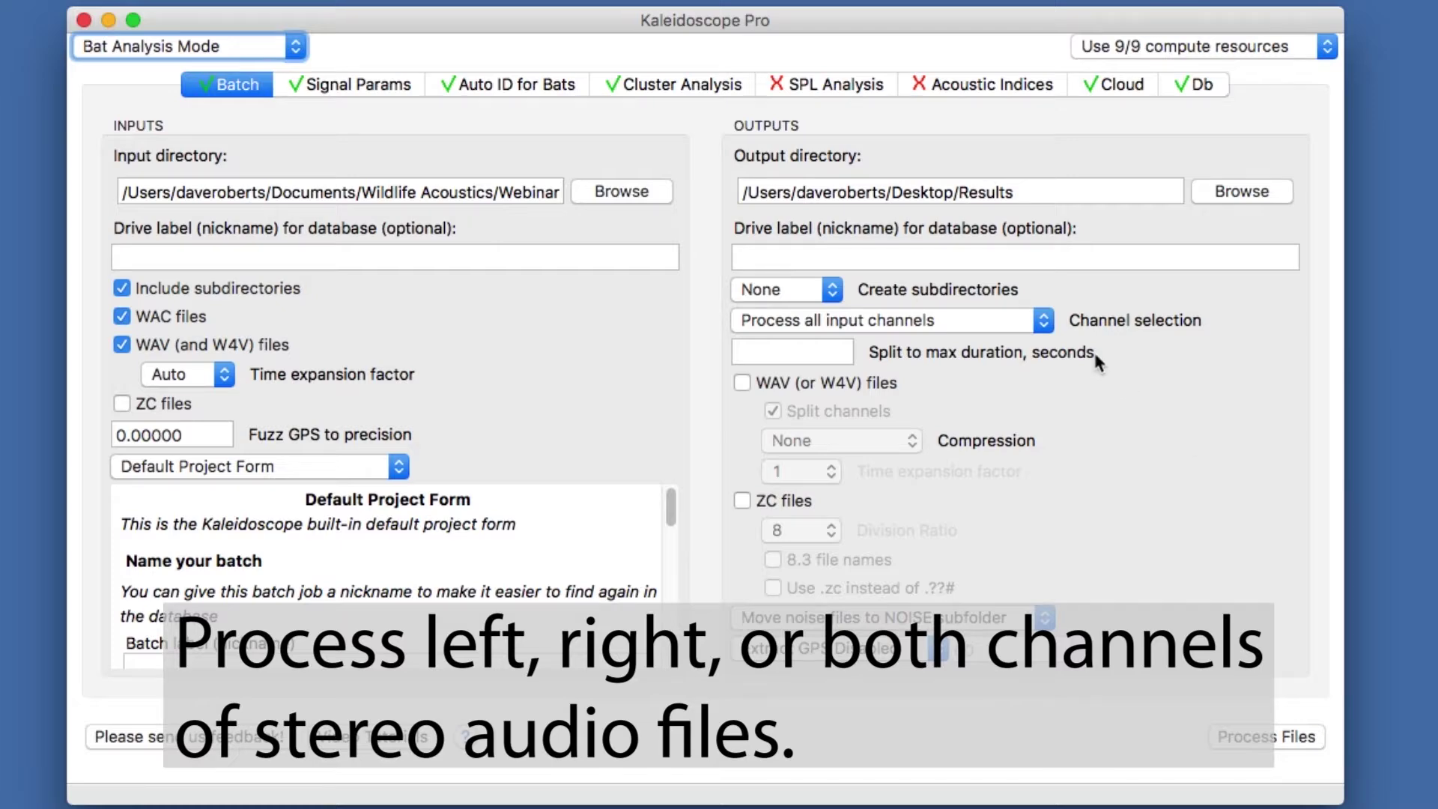
Keep 'Process all input channels' selected, then select the top rows of id.csv.
{"action": "left_click", "coordinate": [1039, 322]}
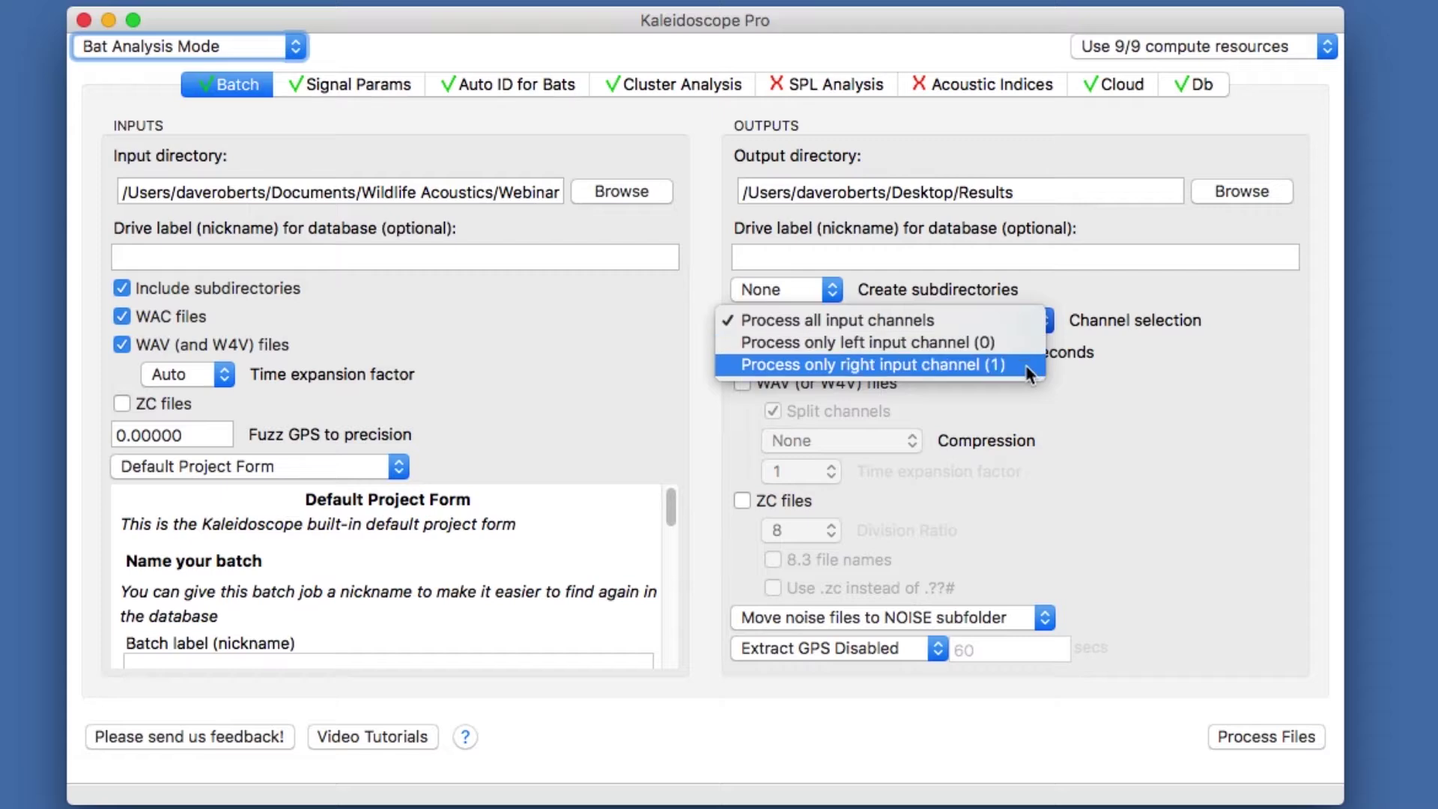
{"action": "left_click", "coordinate": [1018, 319]}
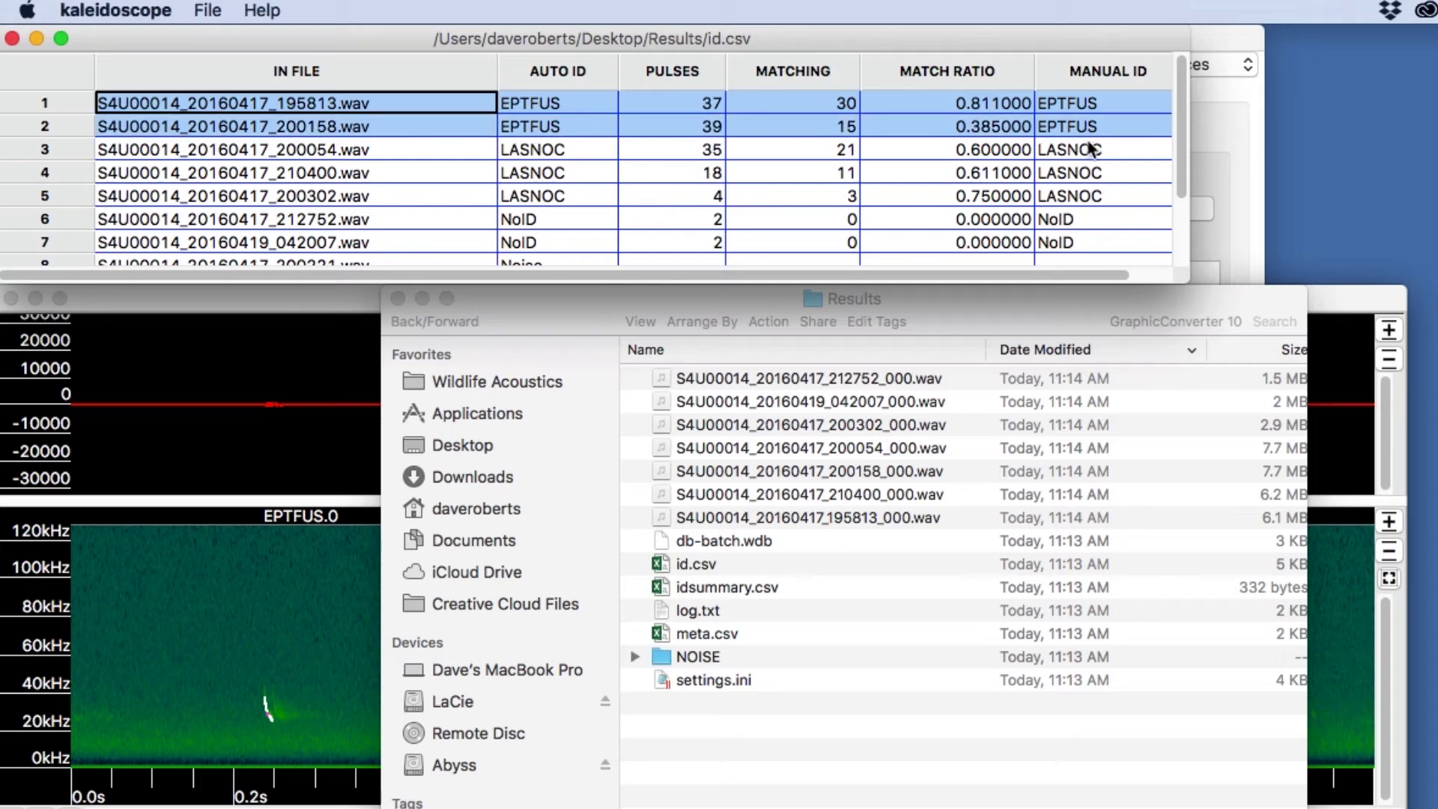
{"action": "left_click_drag", "start_coordinate": [1092, 146], "coordinate": [1089, 236]}
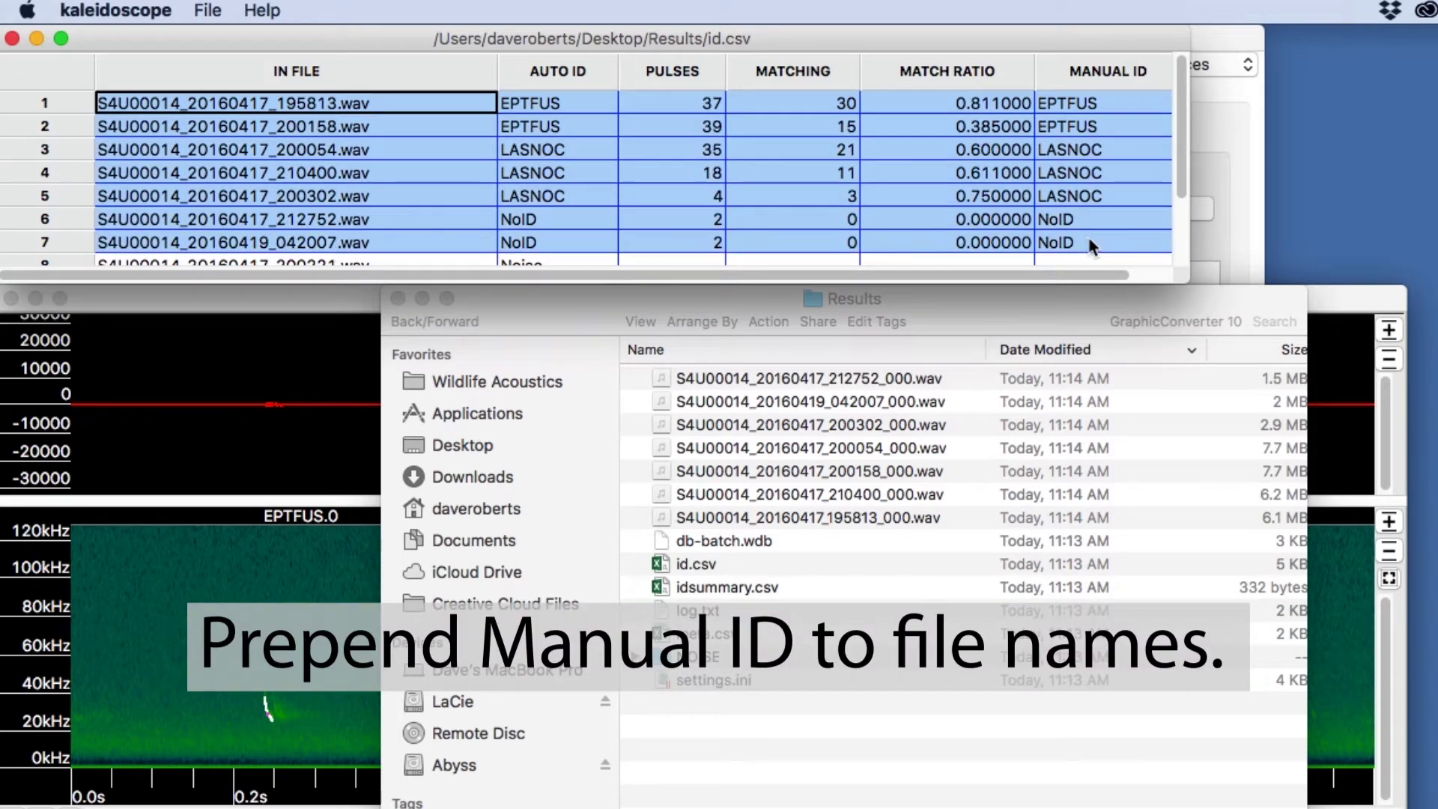
Rename the selected recordings to prepend their Manual IDs and confirm the rename.
{"action": "left_click", "coordinate": [207, 12]}
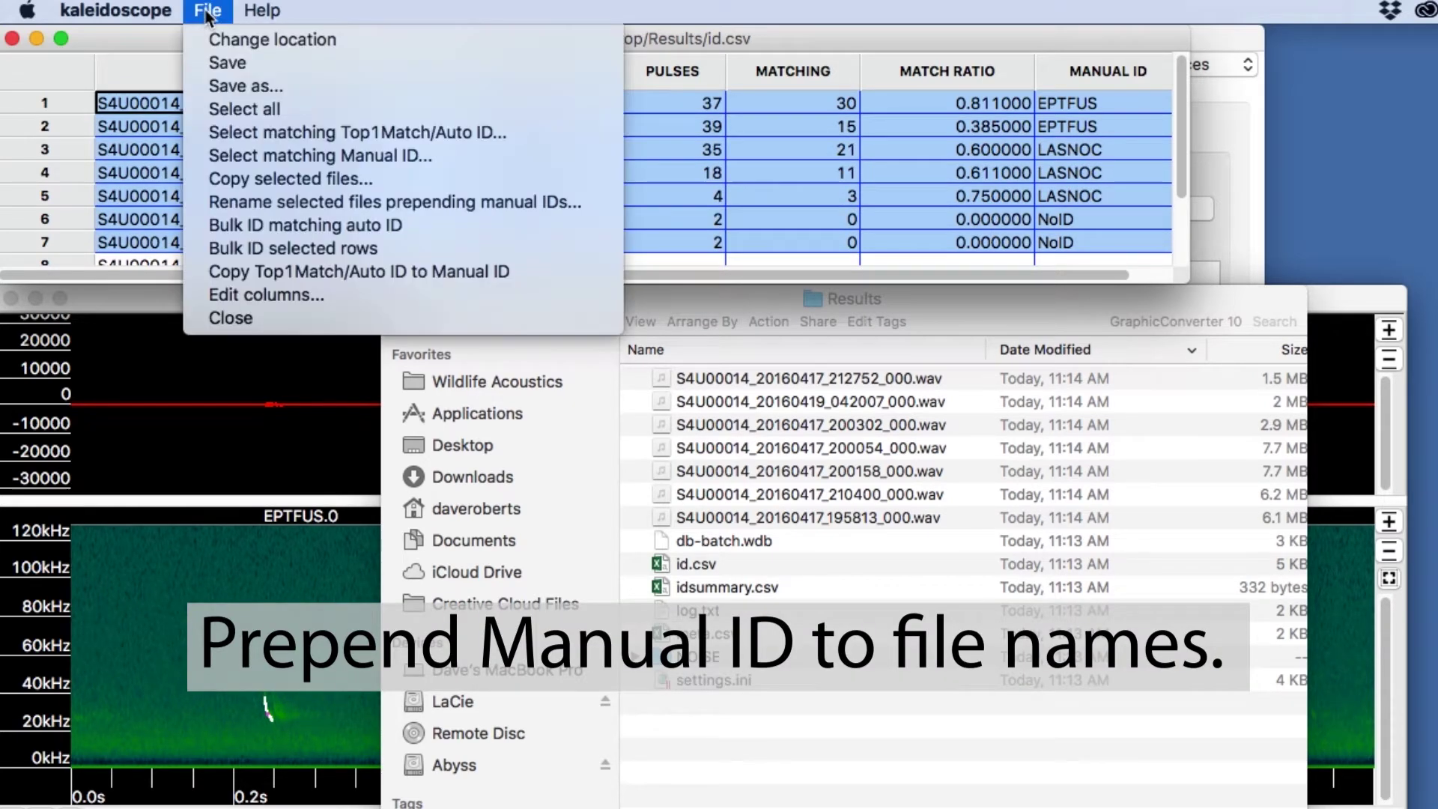
{"action": "left_click", "coordinate": [194, 213]}
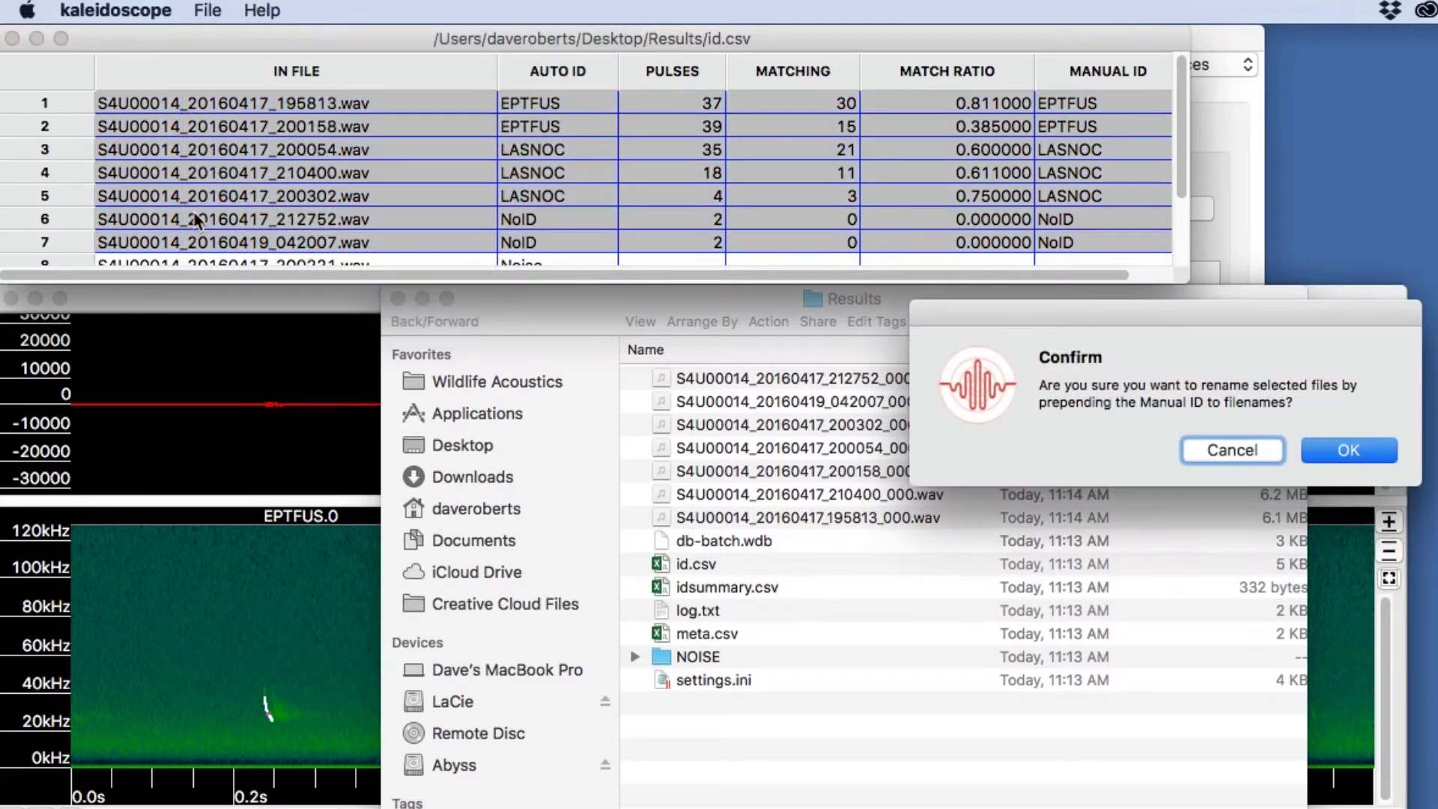
{"action": "left_click", "coordinate": [1346, 455]}
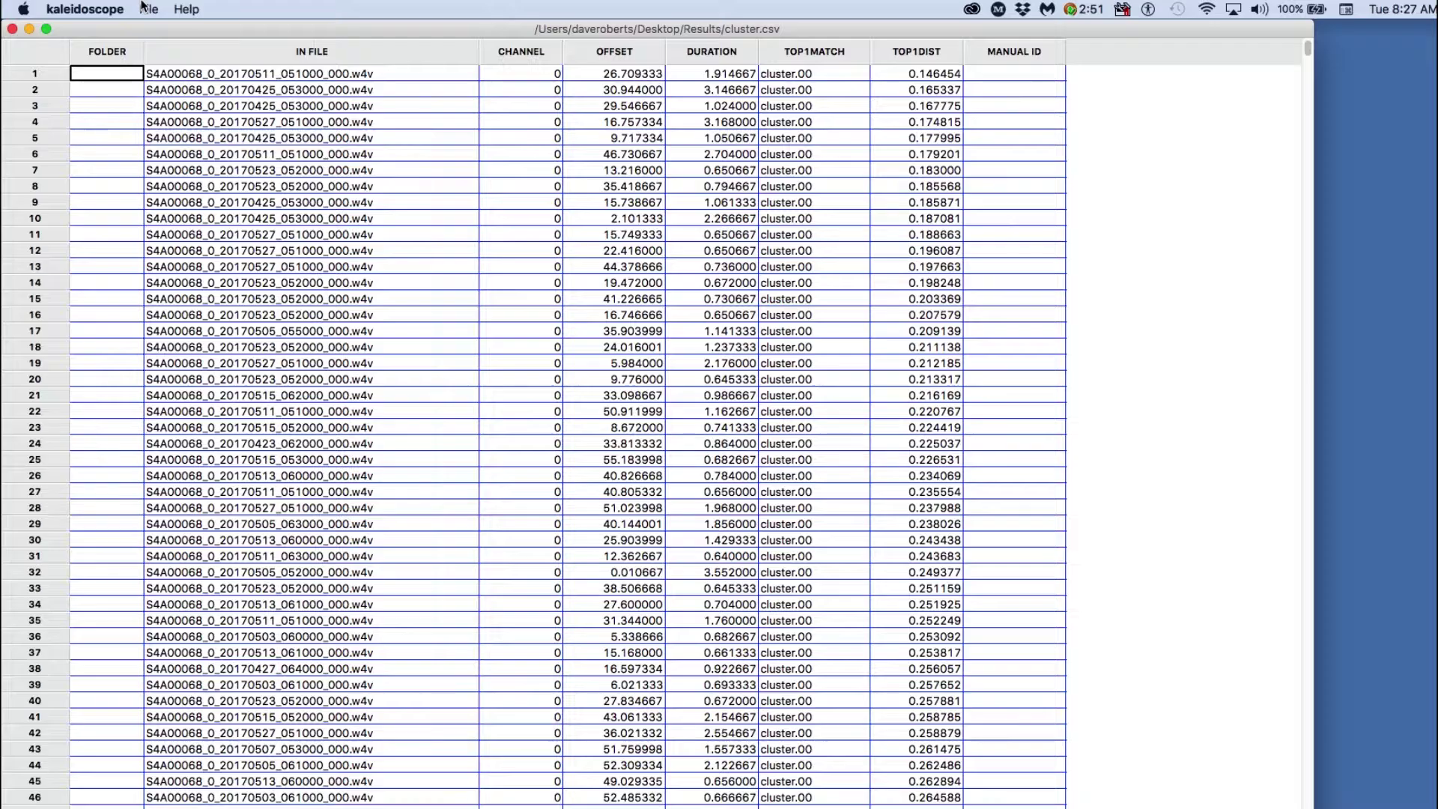
{"action": "left_click", "coordinate": [147, 9]}
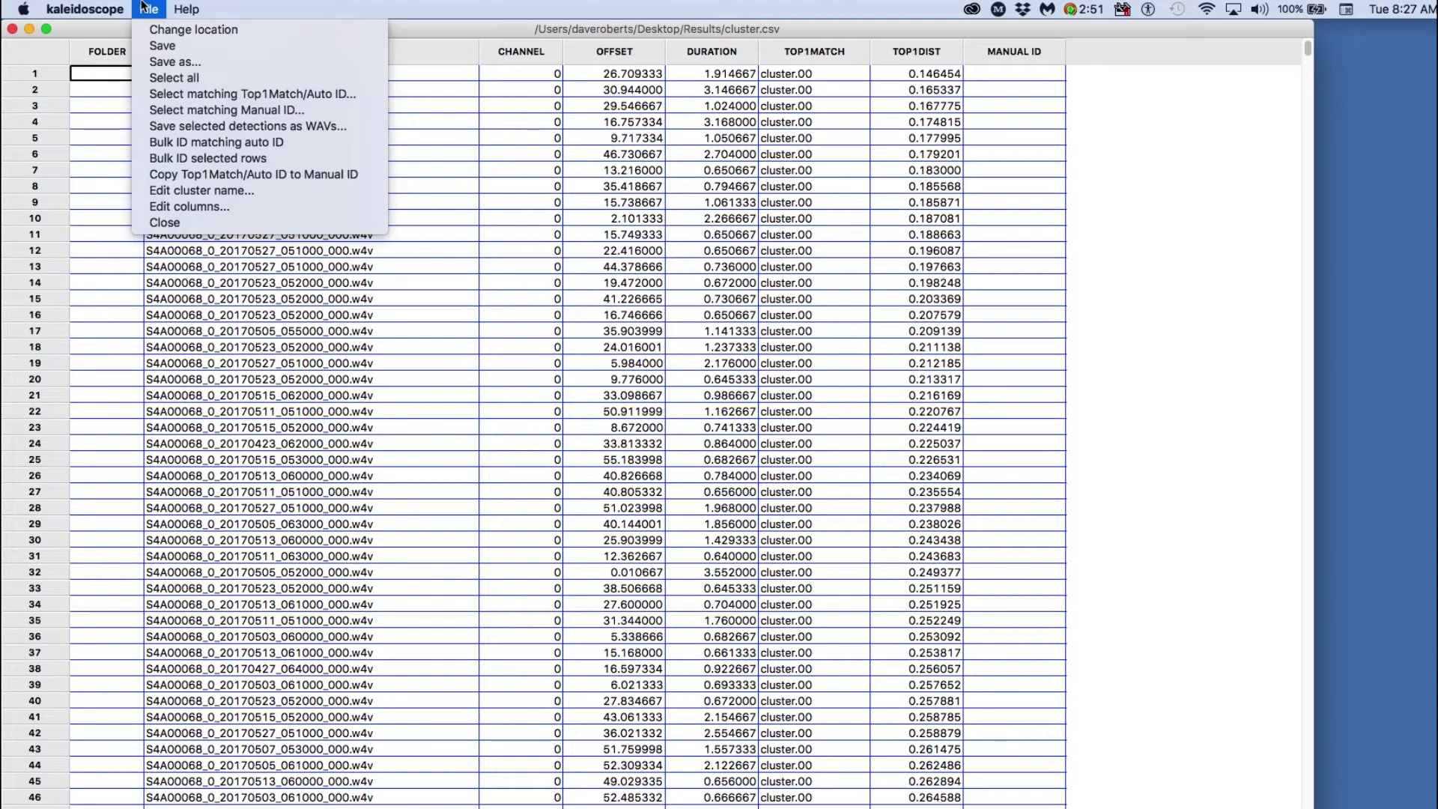
Select all rows, then select the rows whose Top1Match is cluster.00.
{"action": "left_click", "coordinate": [183, 78]}
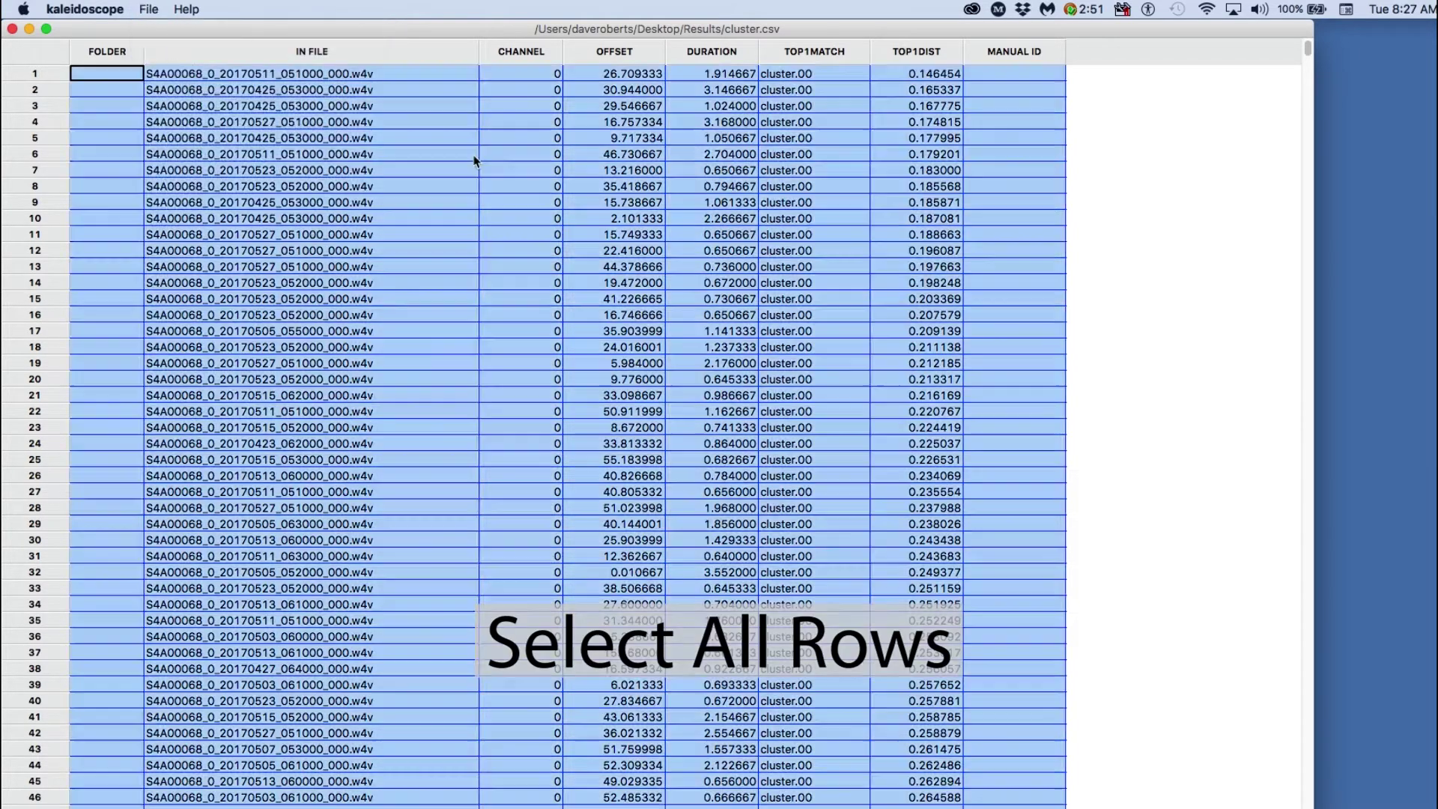
{"action": "left_click", "coordinate": [315, 73]}
{"action": "left_click", "coordinate": [148, 9]}
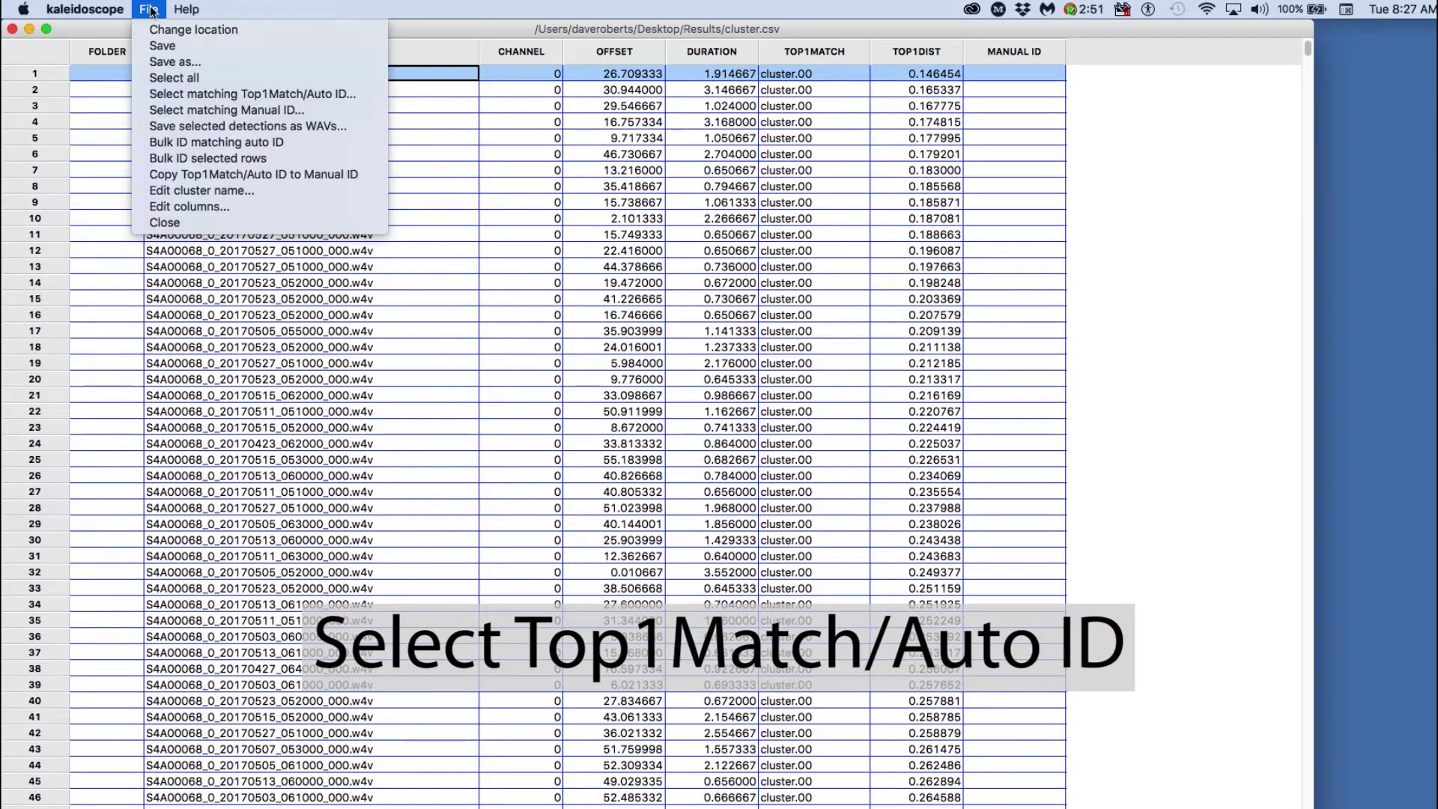
{"action": "left_click", "coordinate": [196, 93]}
{"action": "type", "text": "cluster.00"}
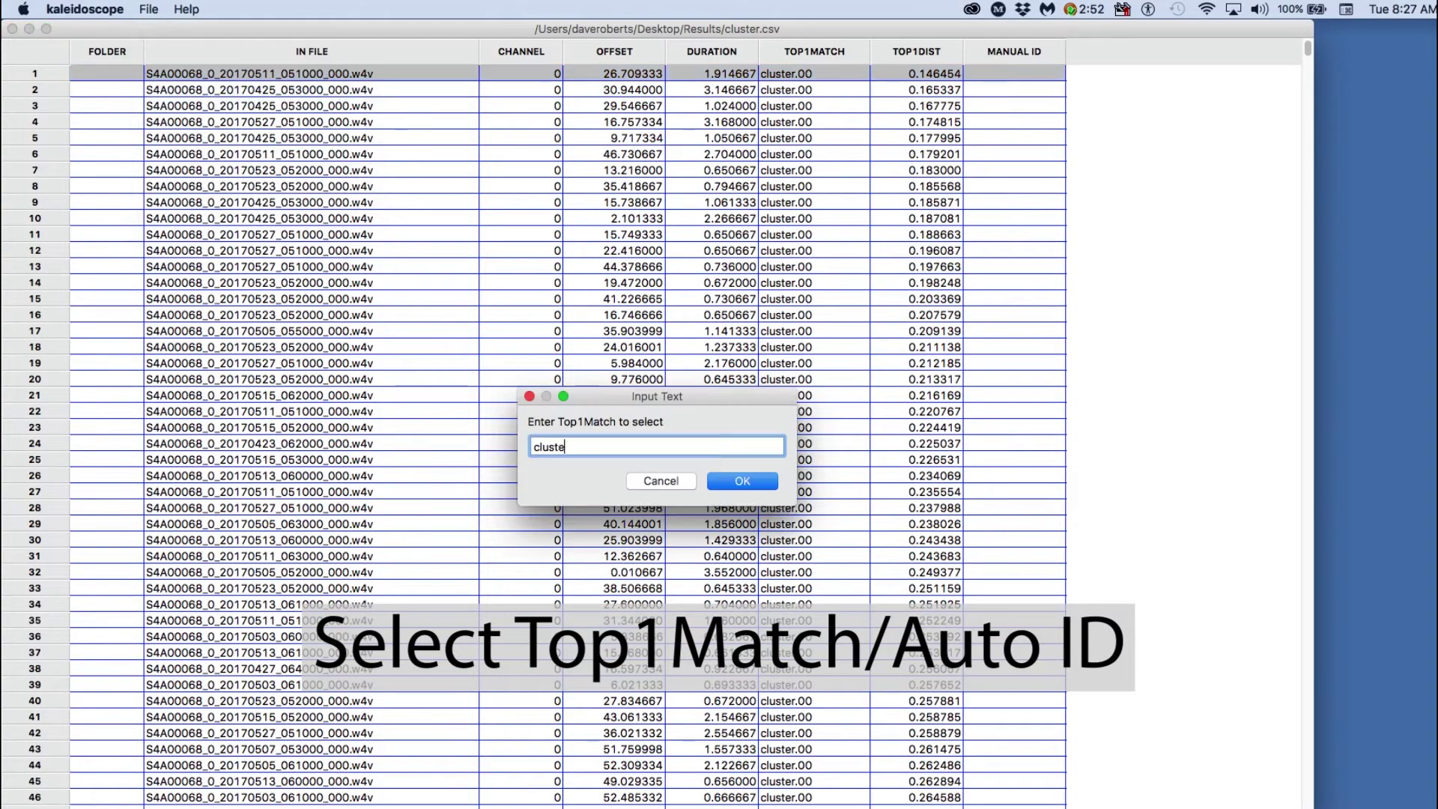
{"action": "key", "text": "Return"}
{"action": "scroll", "coordinate": [1307, 88], "scroll_direction": "down", "scroll_amount": 10}
{"action": "scroll", "coordinate": [1308, 89], "scroll_direction": "down", "scroll_amount": 20}
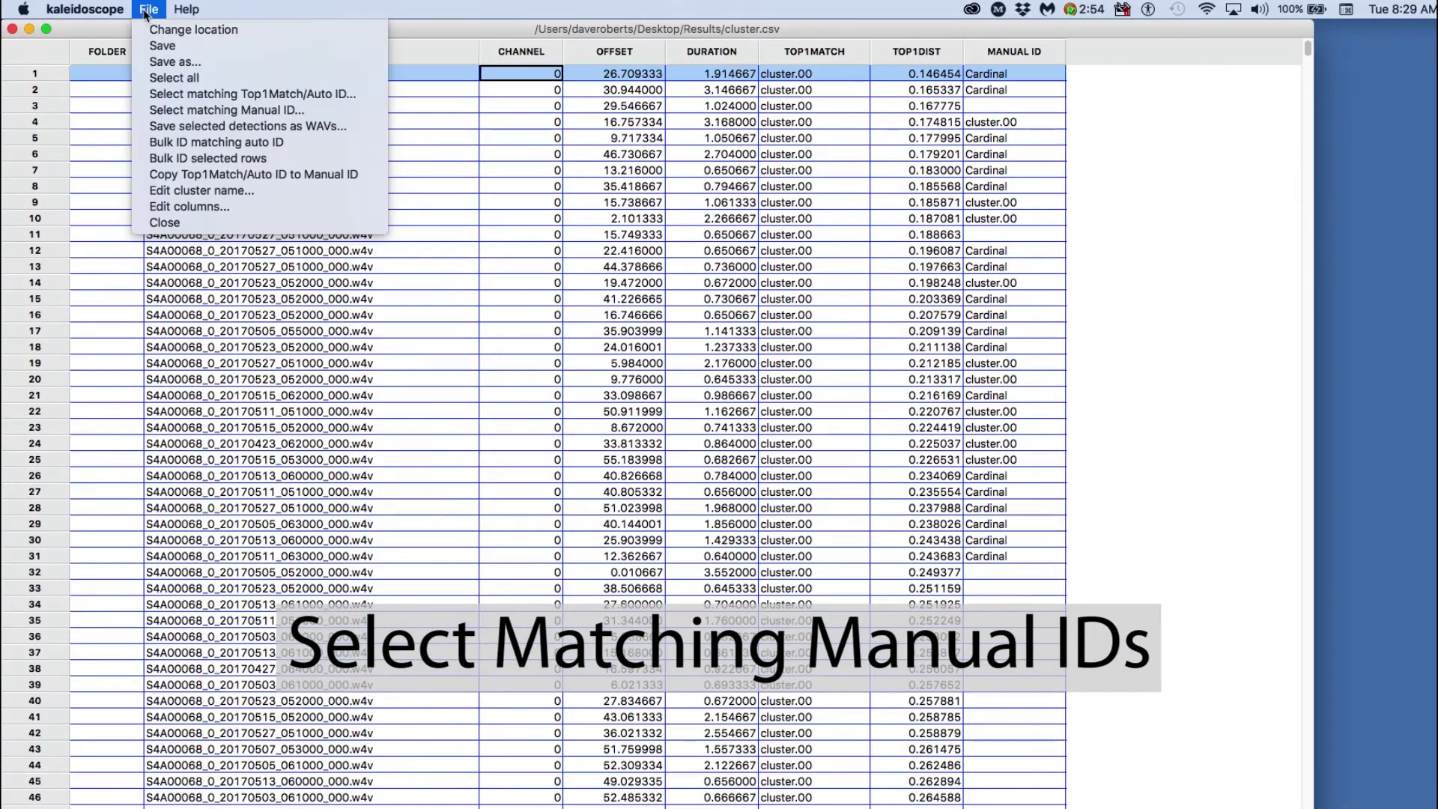
Select every row whose Manual ID is Cardinal.
{"action": "left_click", "coordinate": [170, 110]}
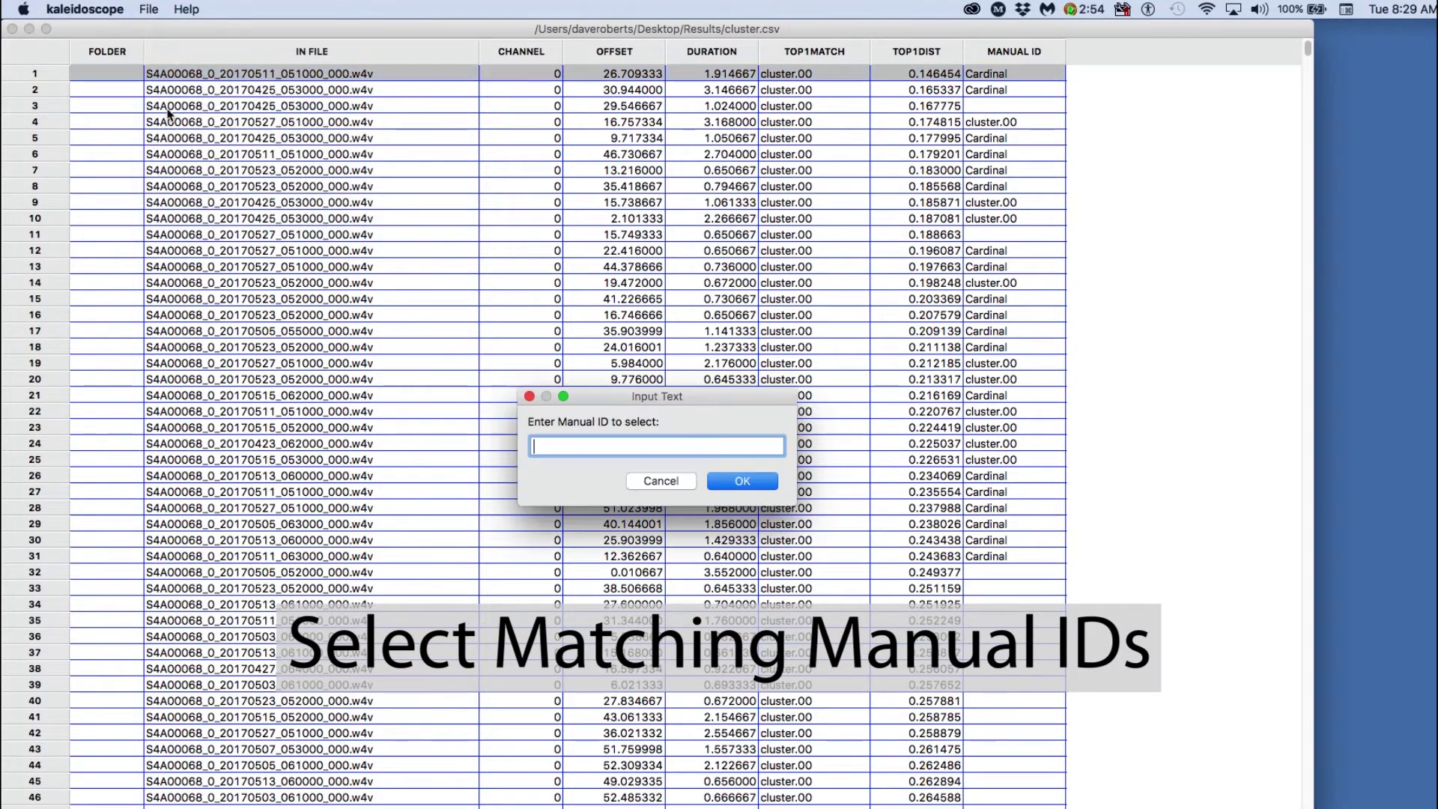
{"action": "type", "text": "Cardinal"}
{"action": "key", "text": "Return"}
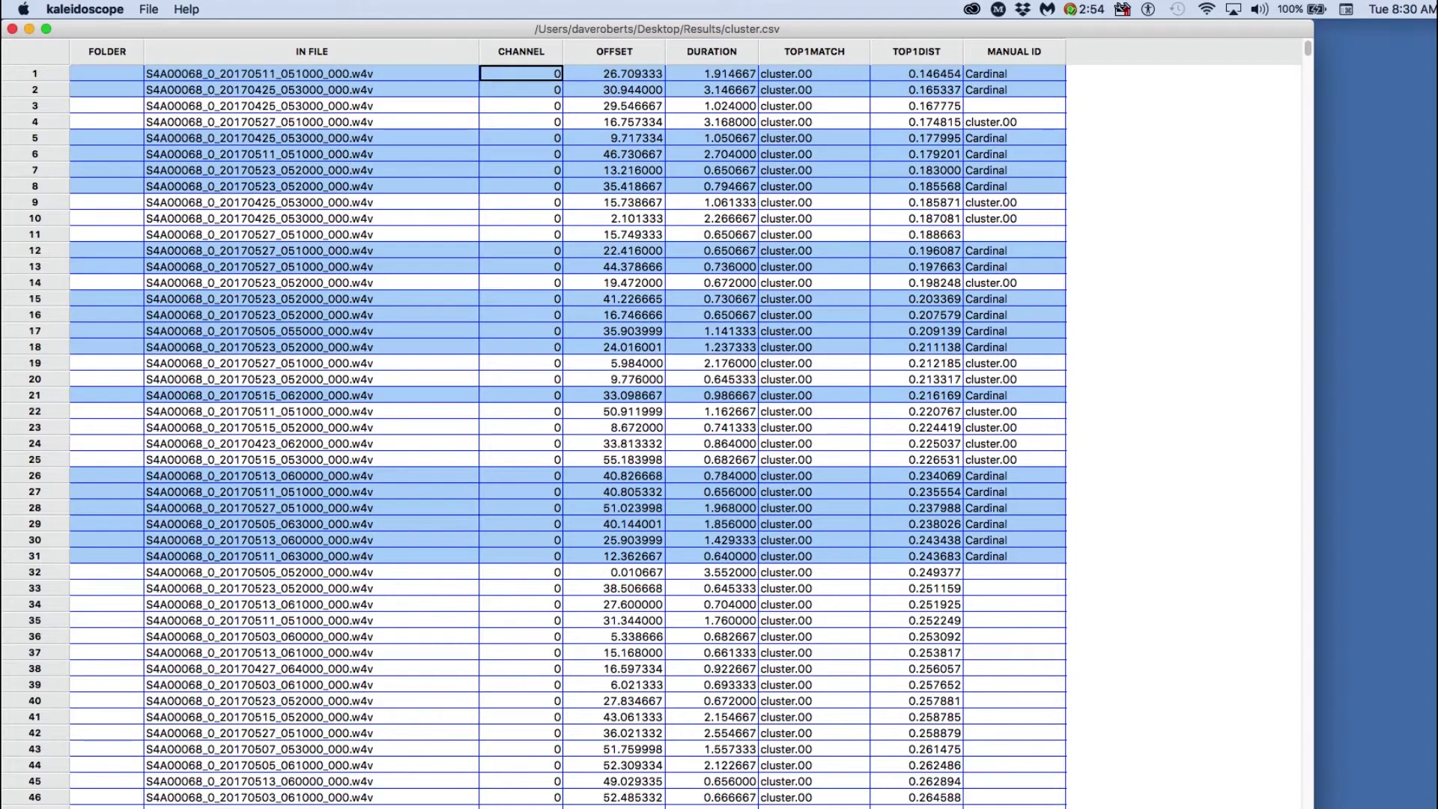
Save the selected Cardinal detections as WAV clips into the Results folder.
{"action": "left_click", "coordinate": [147, 8]}
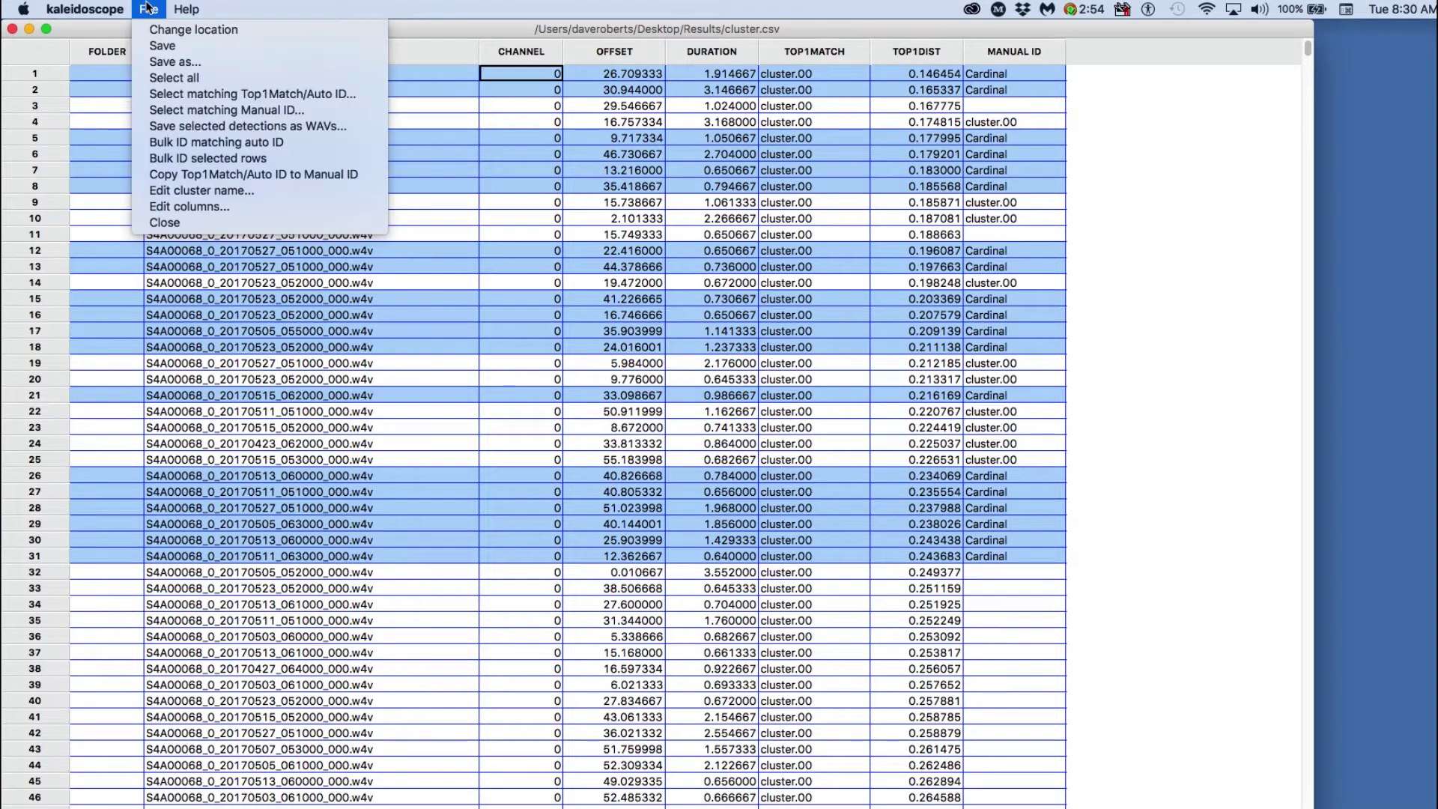
{"action": "left_click", "coordinate": [183, 127]}
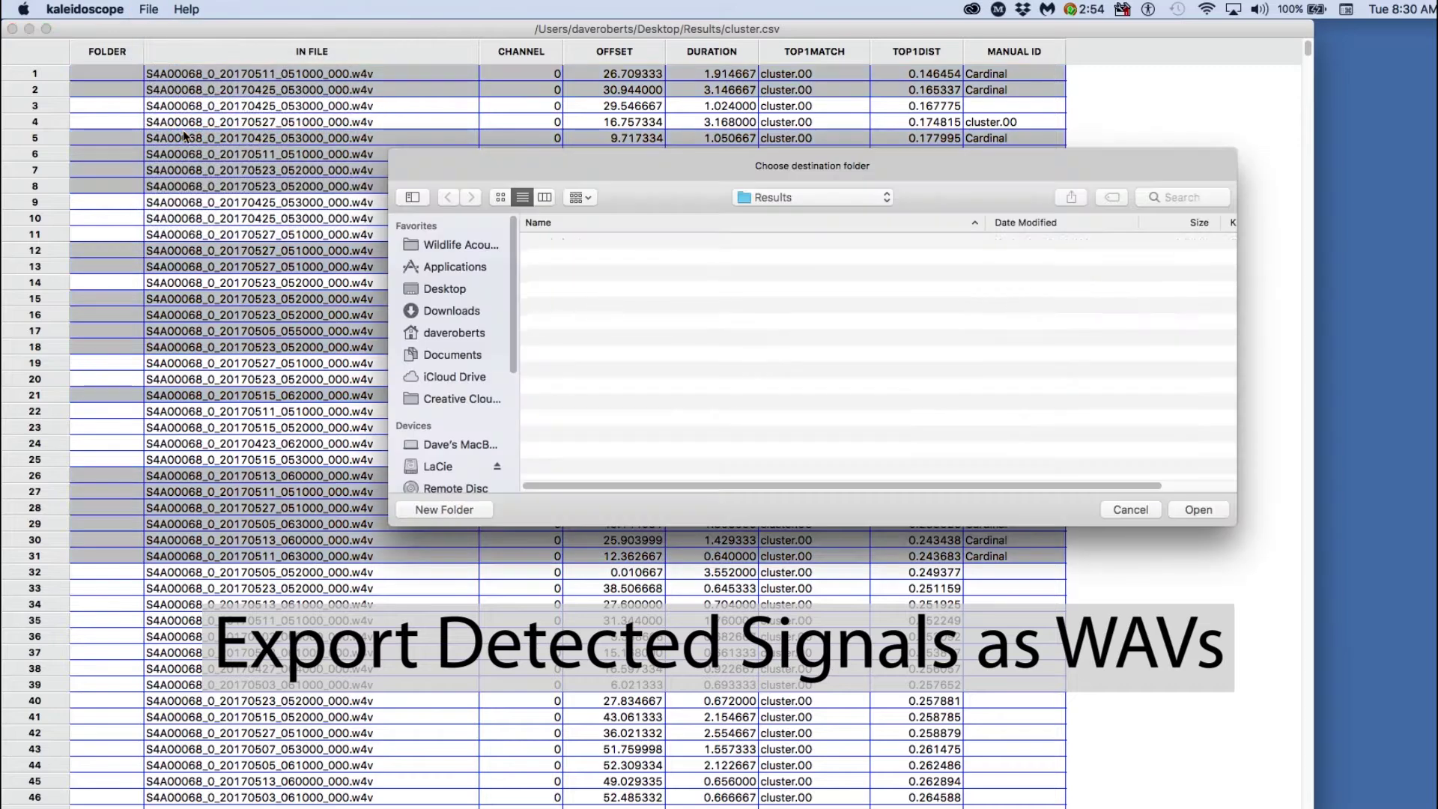
{"action": "left_click", "coordinate": [1196, 510]}
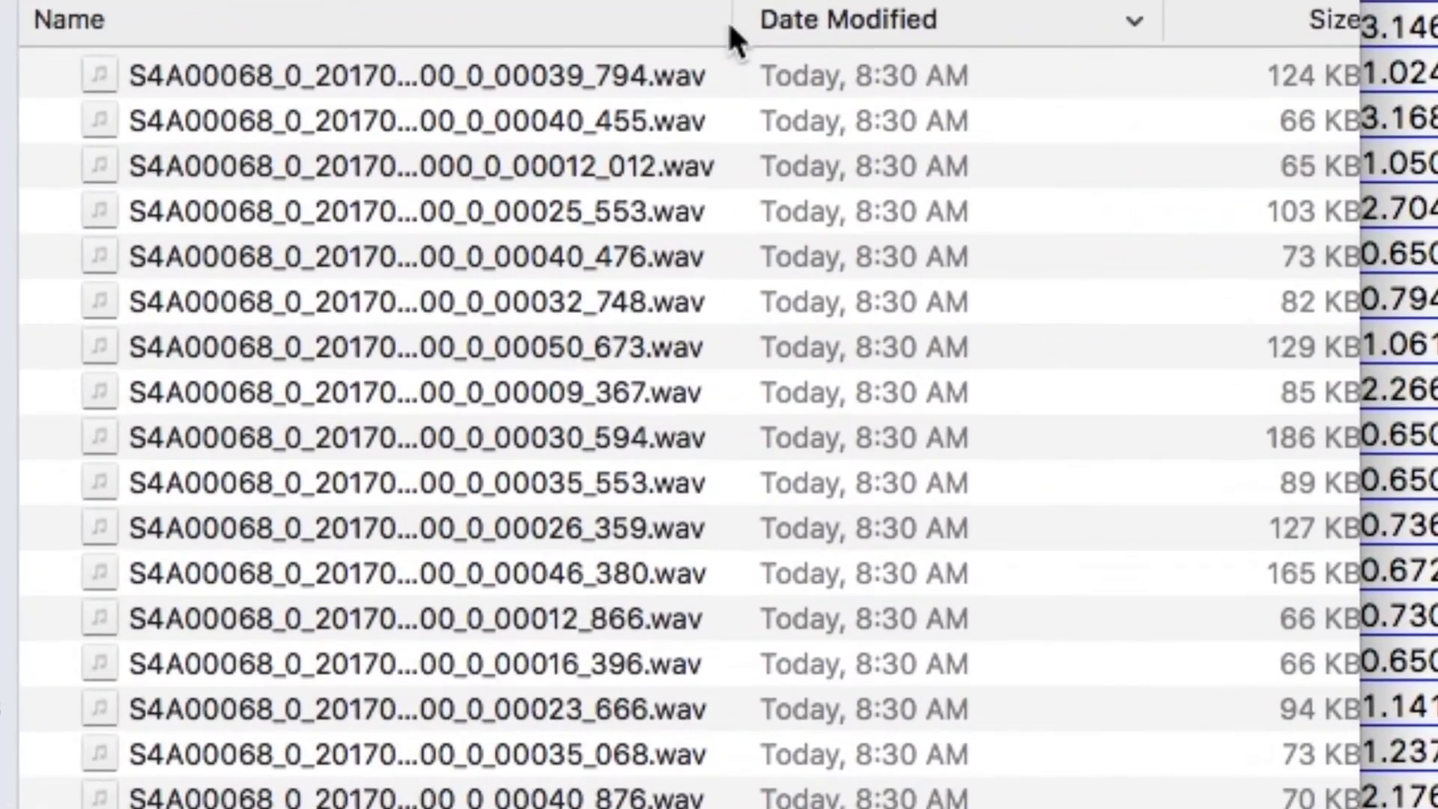
Widen Finder's Name column so the full WAV clip names are visible.
{"action": "left_click_drag", "start_coordinate": [484, 86], "coordinate": [554, 85]}
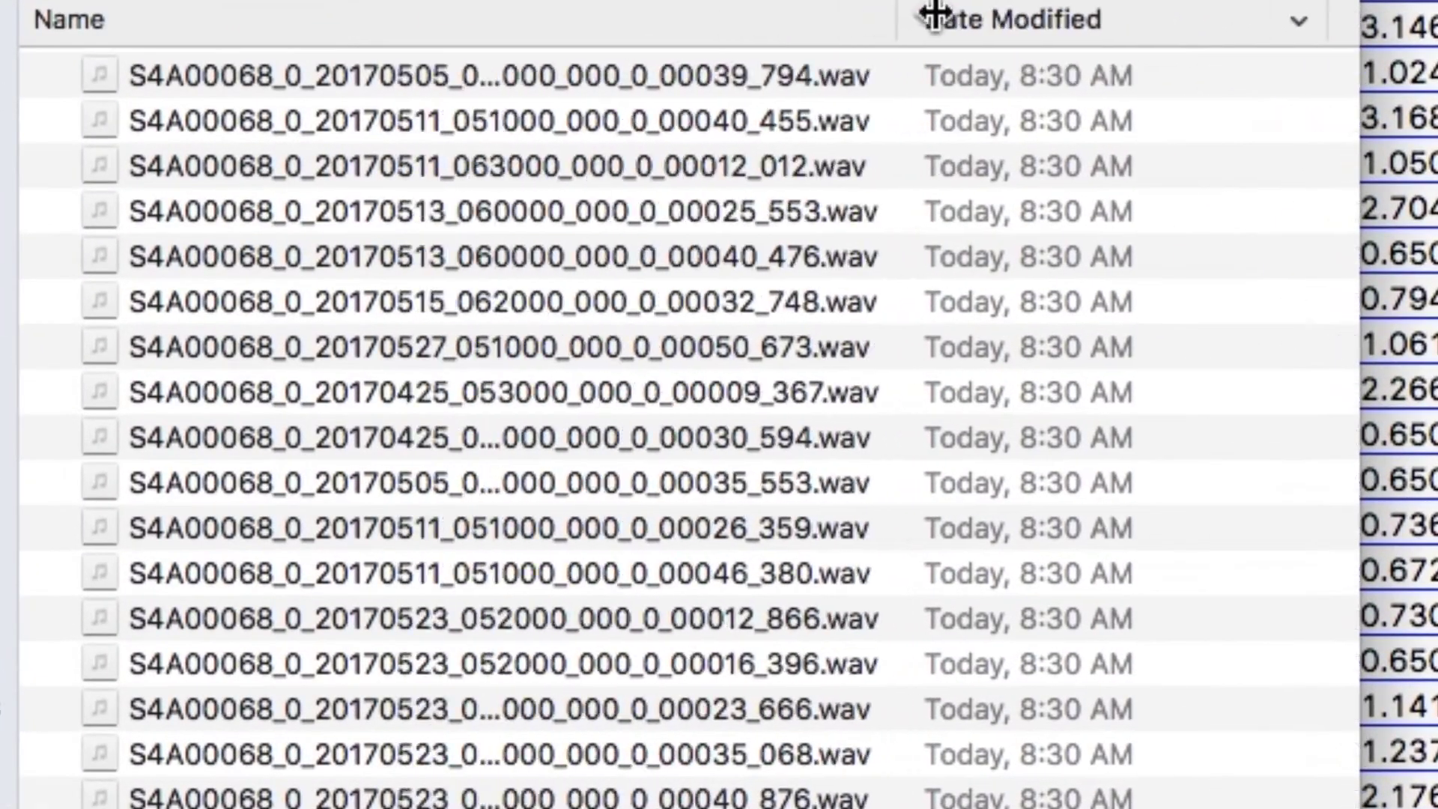
{"action": "left_click_drag", "start_coordinate": [935, 13], "coordinate": [1058, 17]}
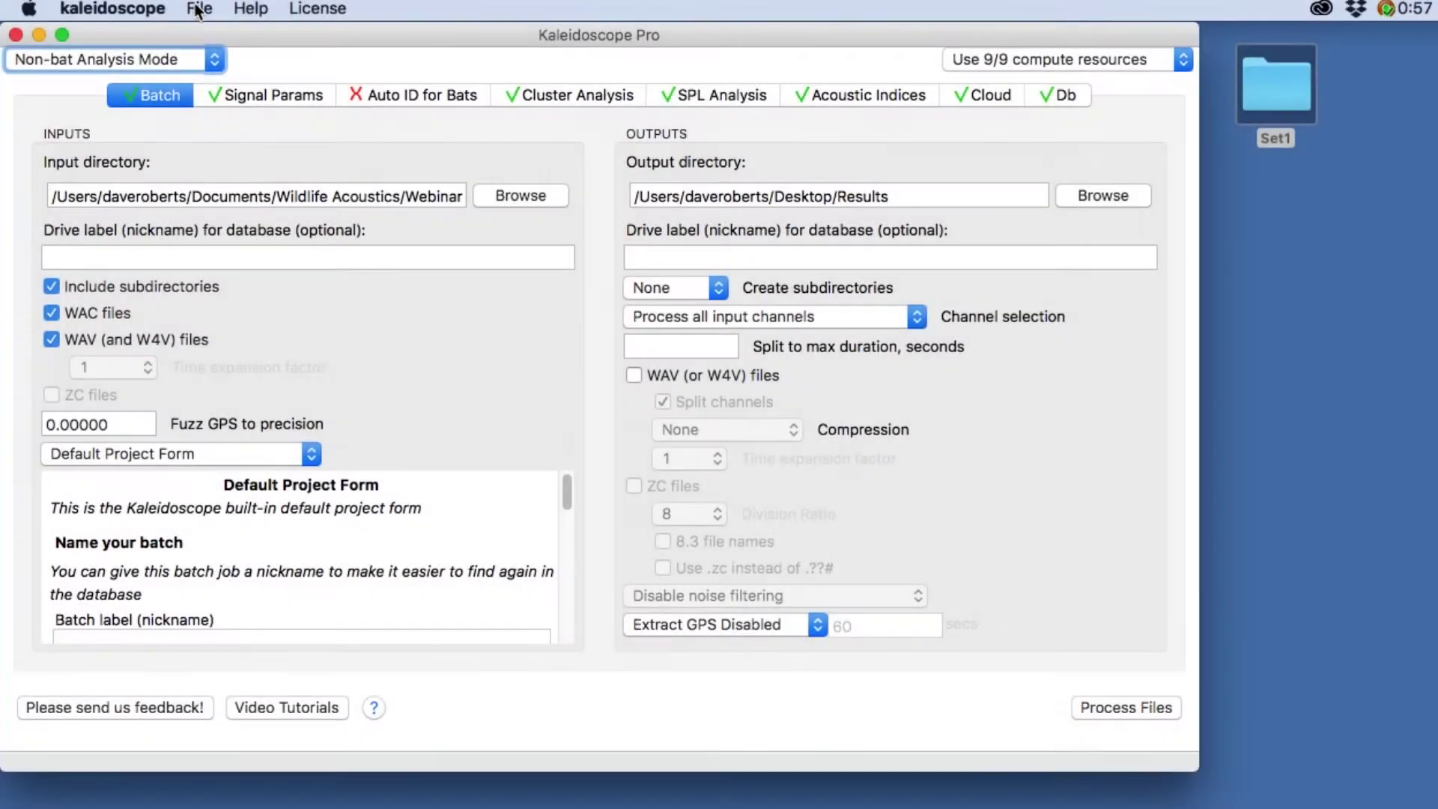
Open cluster.csv and relink all rows' input recordings to the Desktop Set1 folder.
{"action": "left_click", "coordinate": [199, 9]}
{"action": "left_click", "coordinate": [224, 58]}
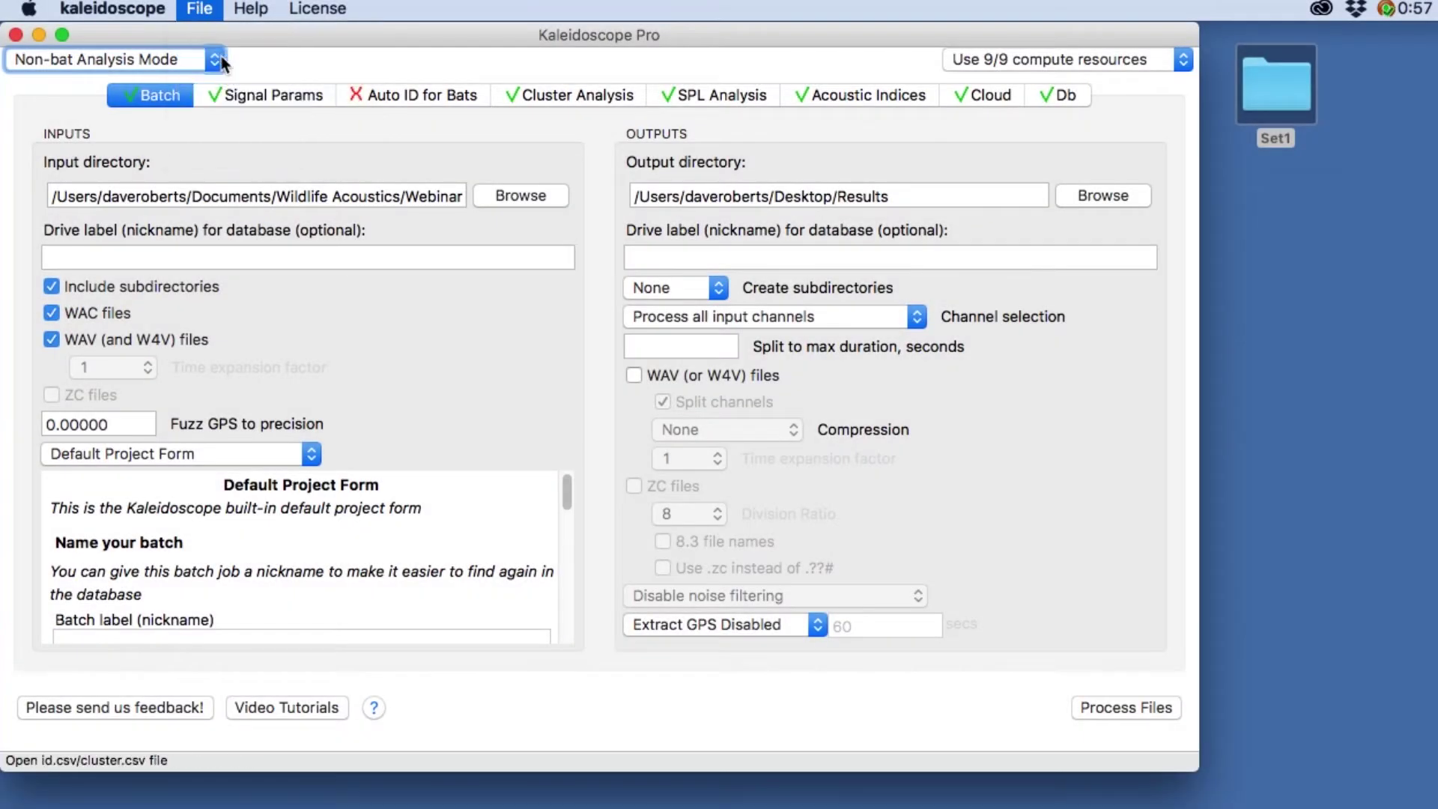
{"action": "double_click", "coordinate": [813, 326]}
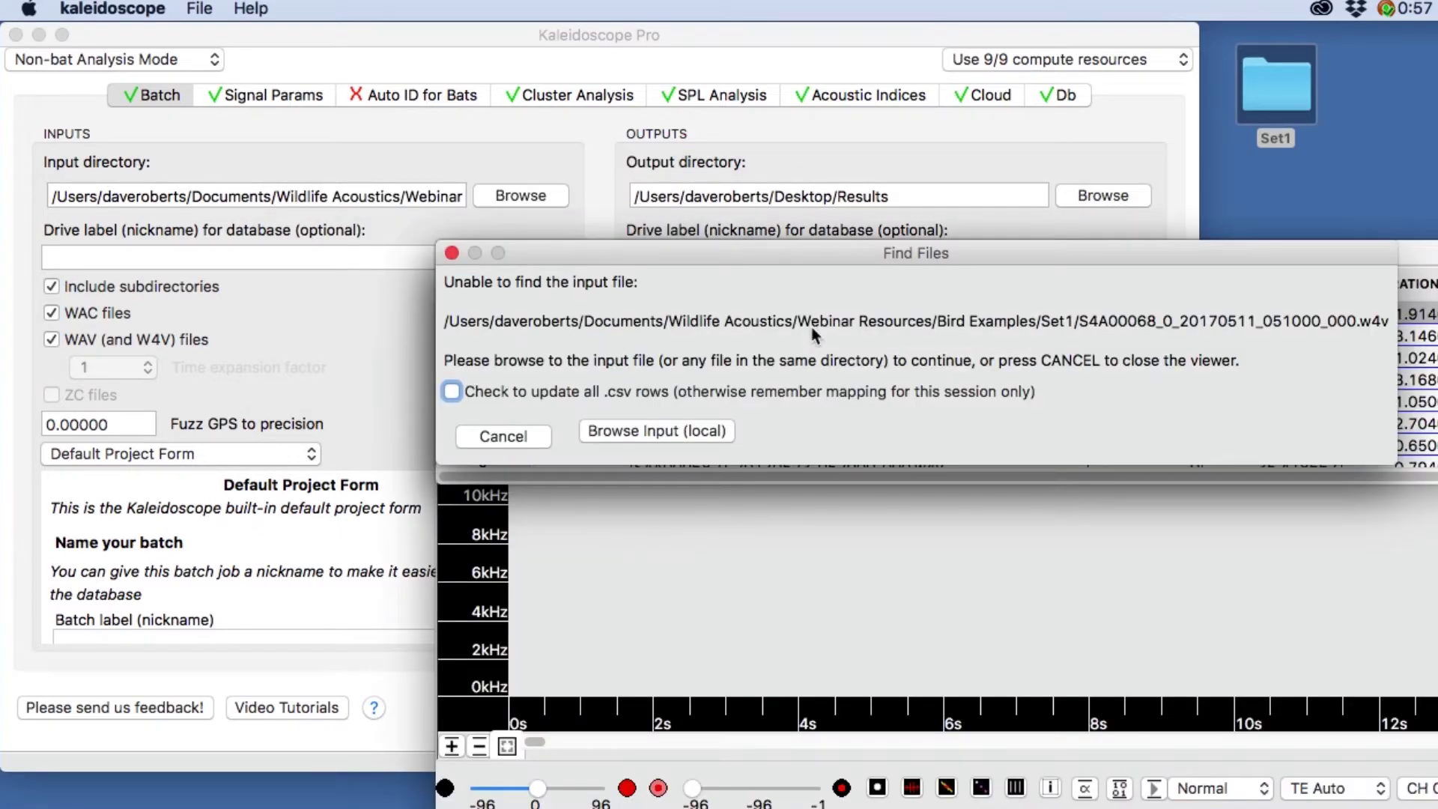
{"action": "left_click", "coordinate": [452, 391]}
{"action": "left_click", "coordinate": [674, 433]}
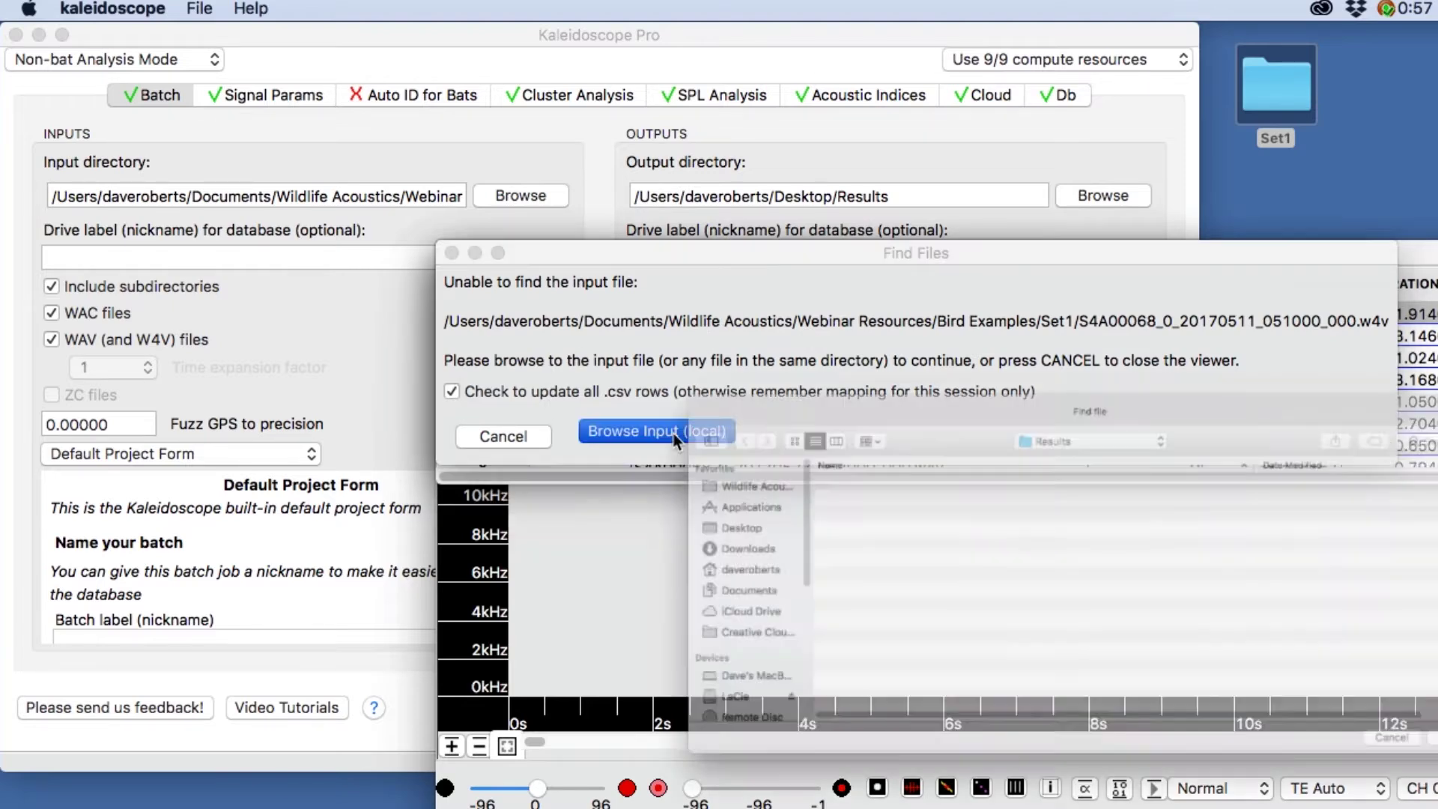
{"action": "left_click", "coordinate": [587, 507]}
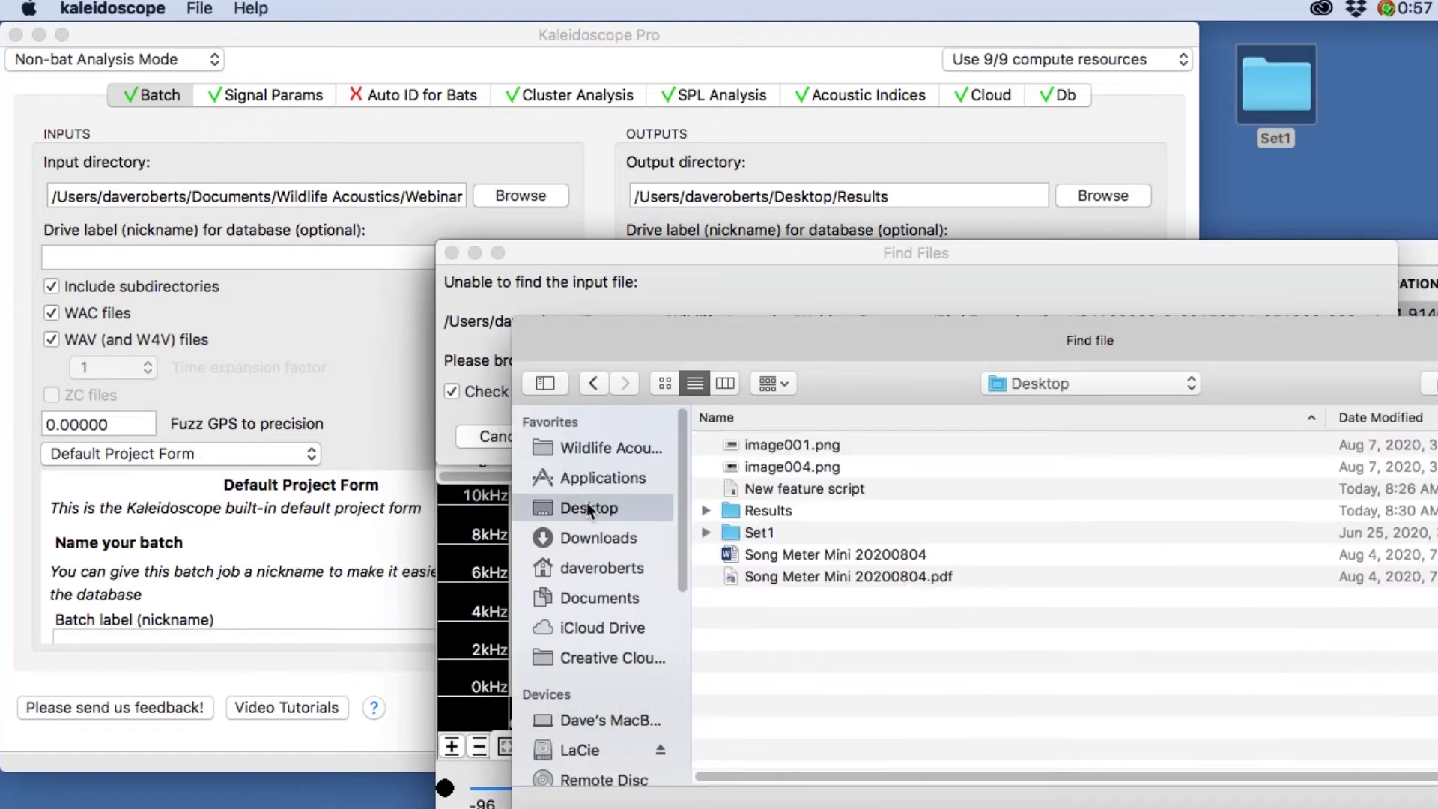
{"action": "double_click", "coordinate": [775, 533]}
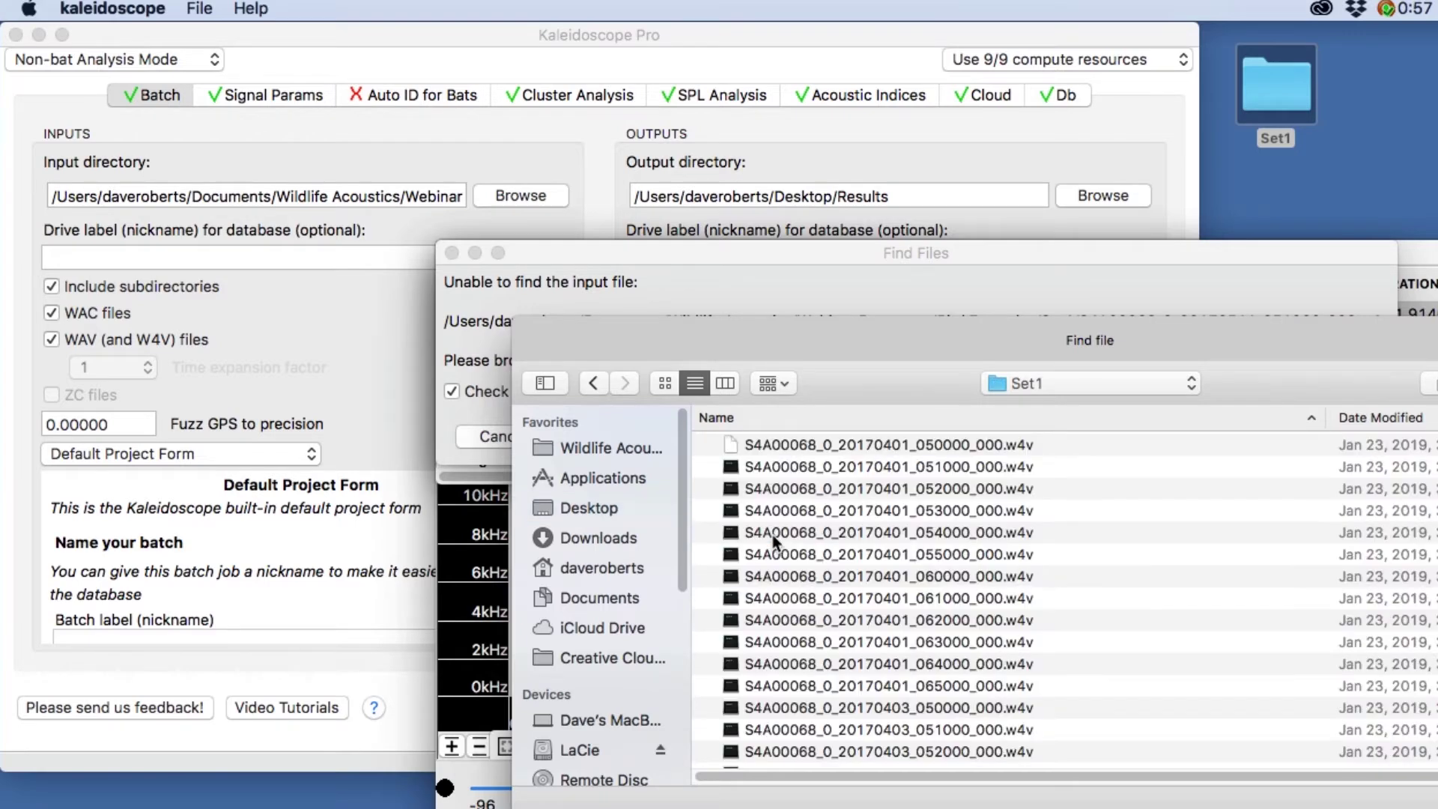
{"action": "double_click", "coordinate": [793, 439]}
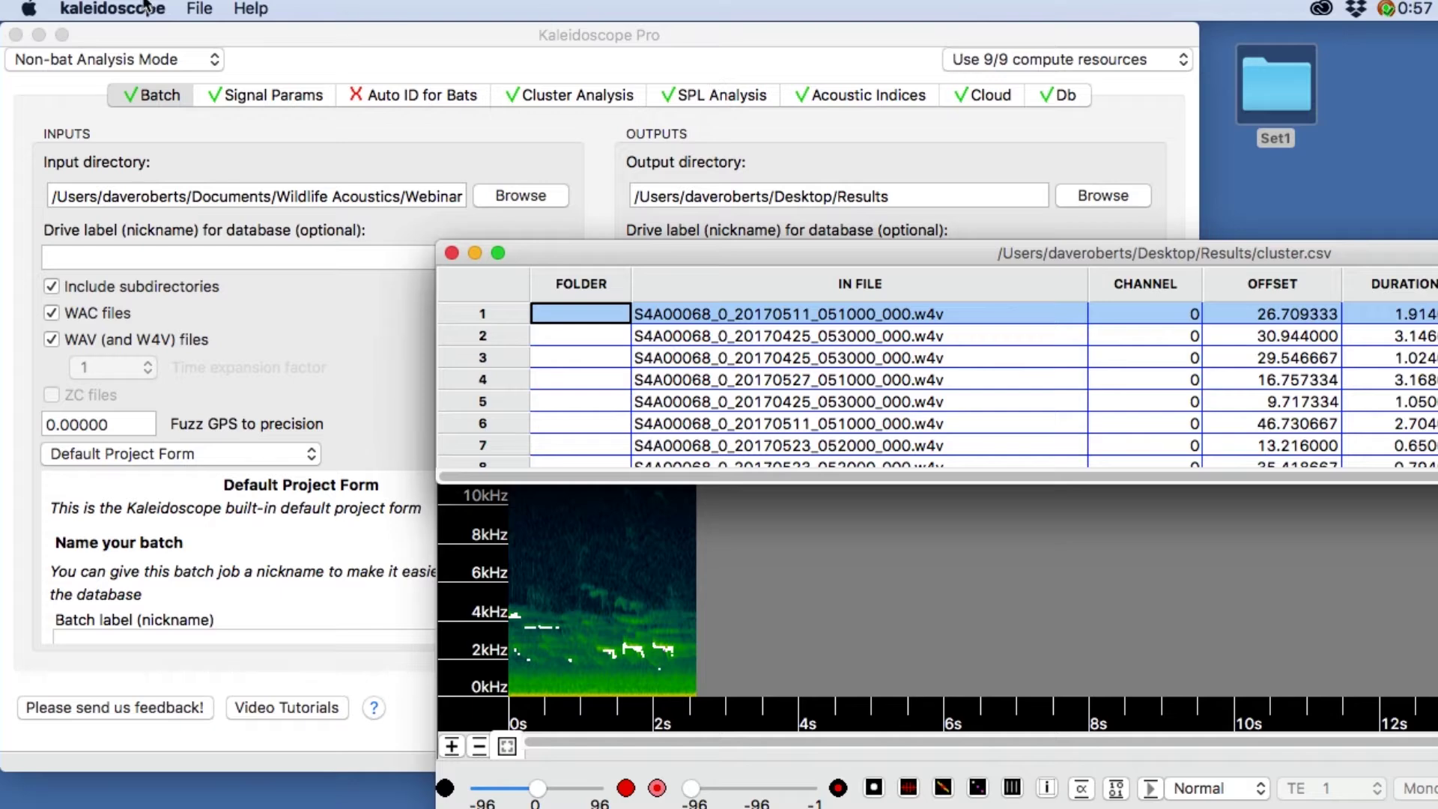
Save the updated results and close the results table and spectrogram viewer.
{"action": "left_click", "coordinate": [199, 9]}
{"action": "left_click", "coordinate": [215, 57]}
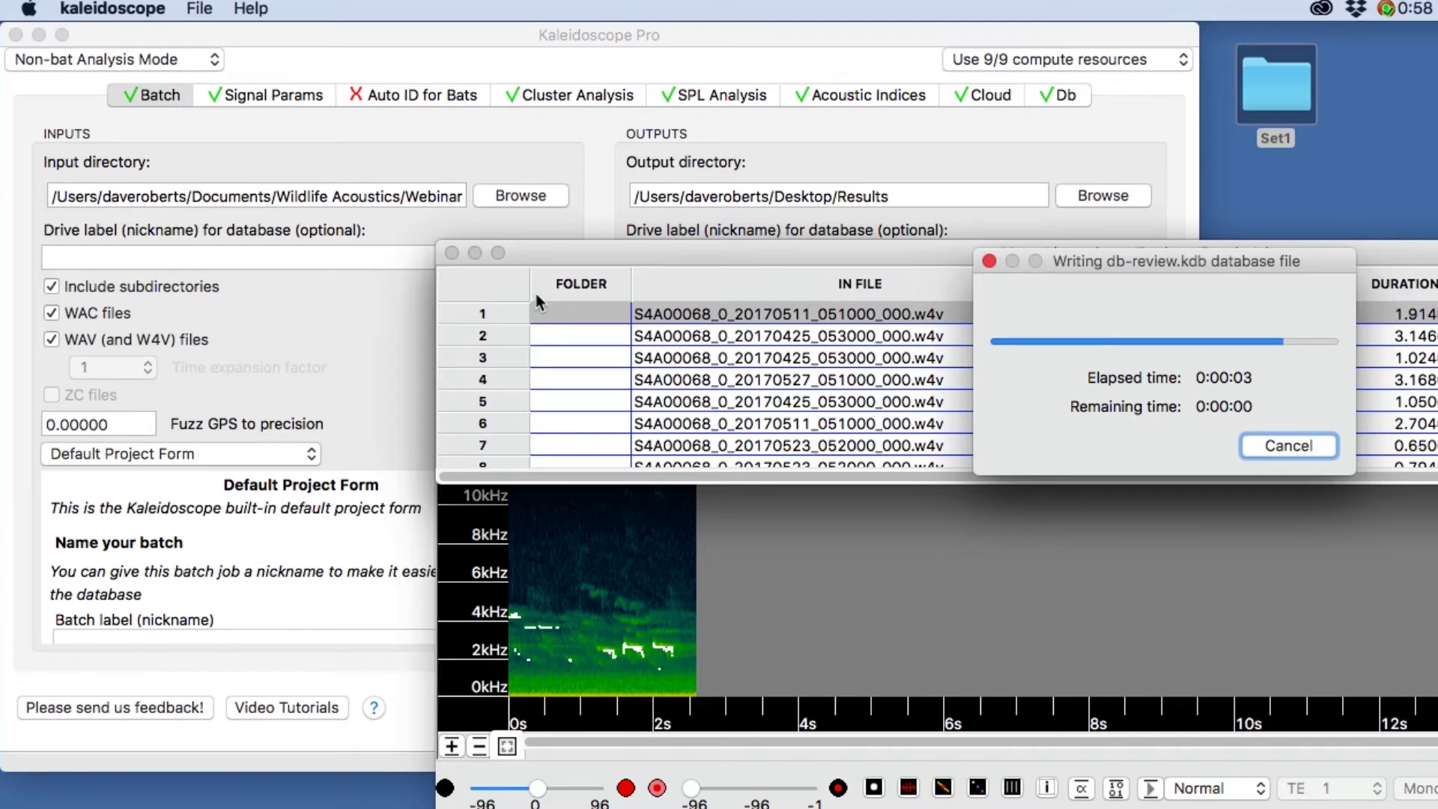
{"action": "left_click", "coordinate": [452, 252]}
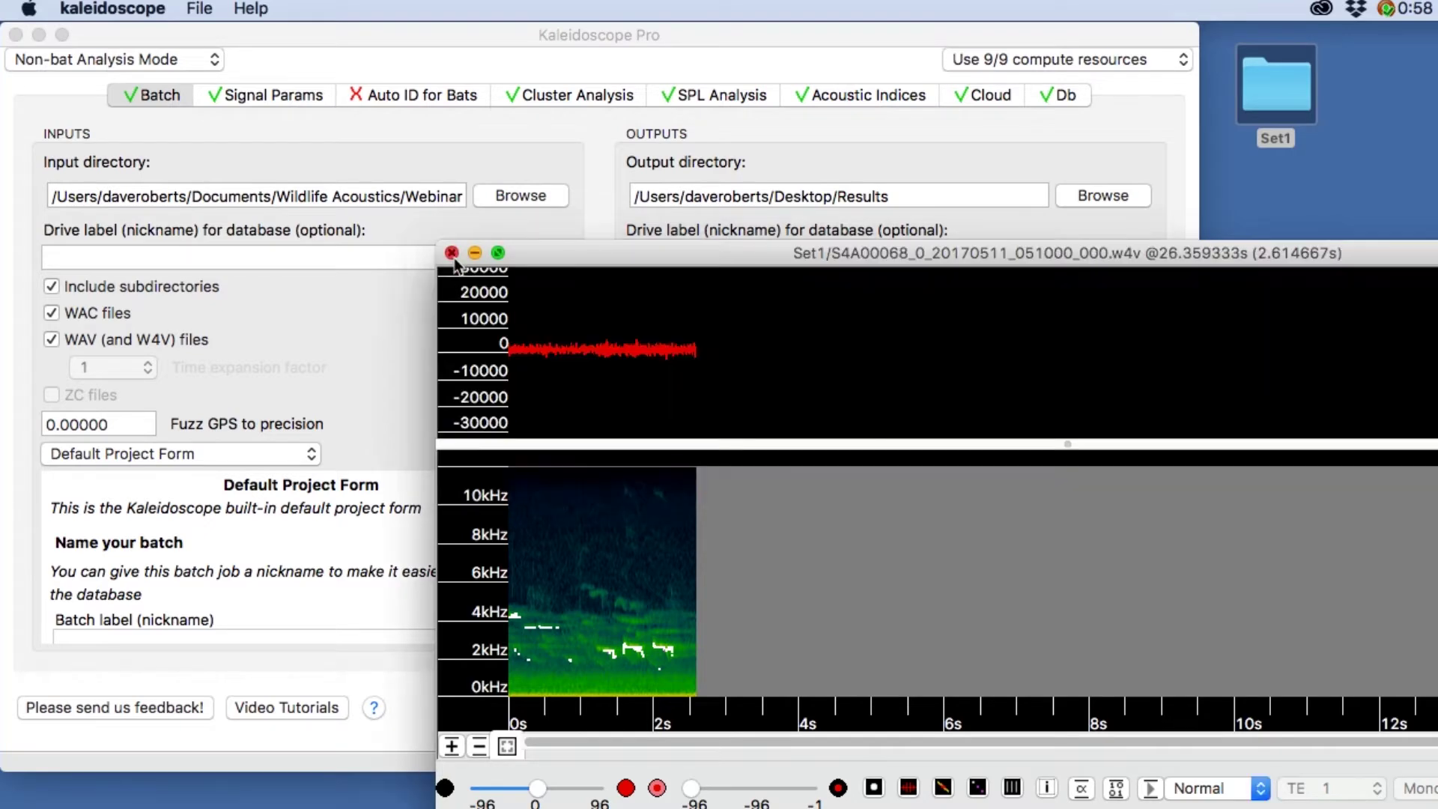
{"action": "left_click", "coordinate": [452, 252]}
Reopen the cluster.csv results file.
{"action": "left_click", "coordinate": [201, 9]}
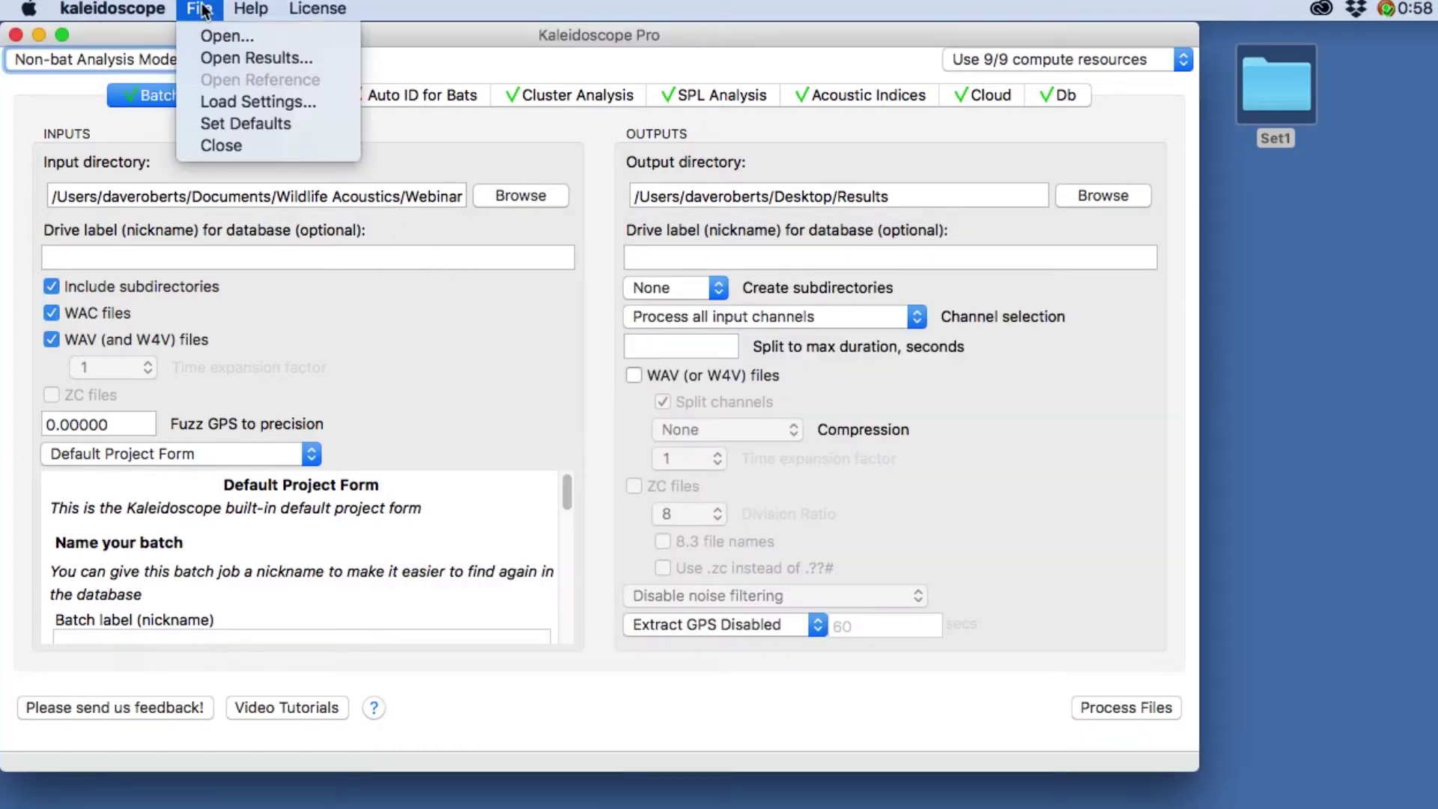
{"action": "left_click", "coordinate": [222, 59]}
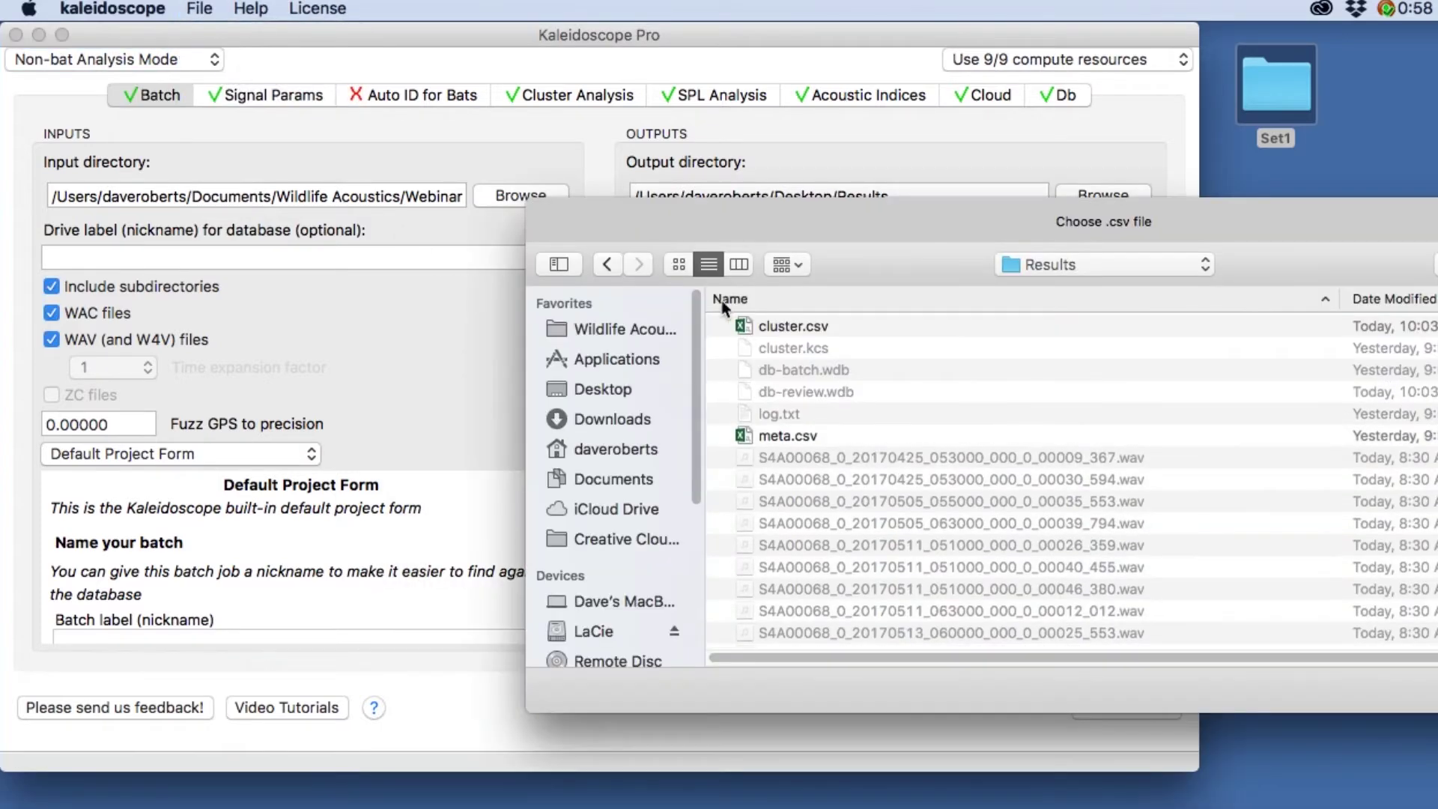
{"action": "double_click", "coordinate": [776, 325]}
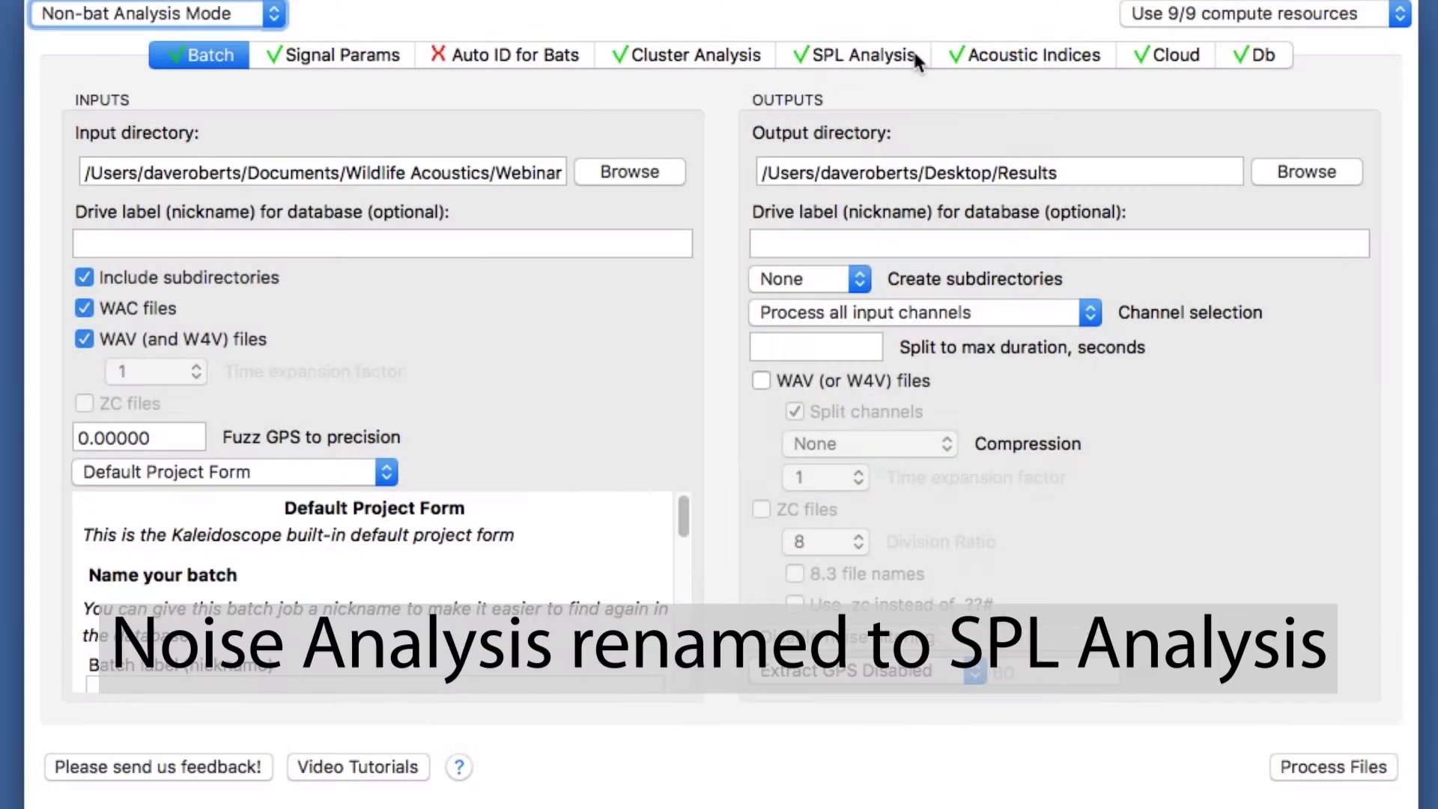
{"action": "left_click", "coordinate": [914, 56]}
Set Noise Analysis to ENABLED and scroll through the weighted bands list.
{"action": "left_click", "coordinate": [150, 127]}
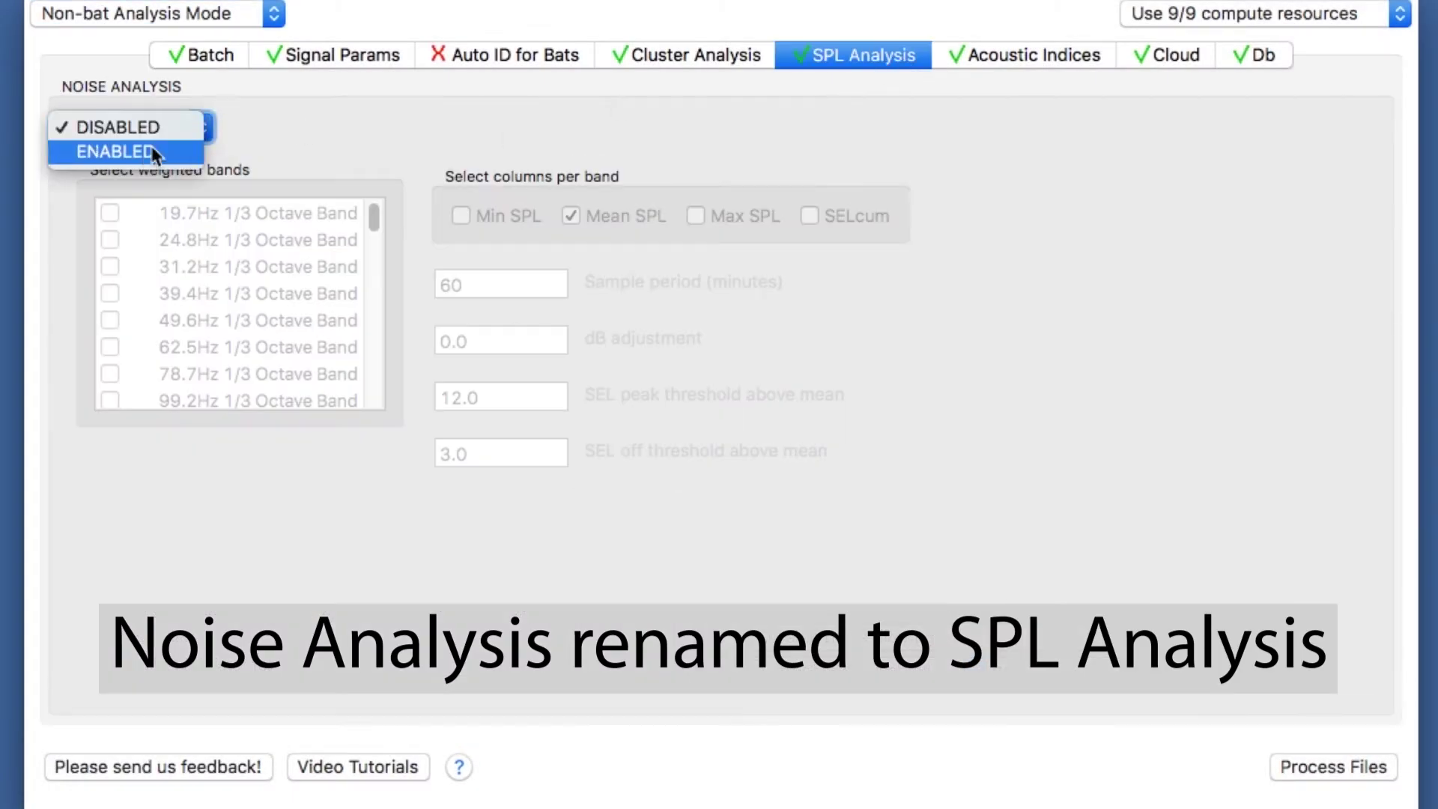
{"action": "left_click", "coordinate": [151, 152]}
{"action": "left_click_drag", "start_coordinate": [376, 218], "coordinate": [355, 375]}
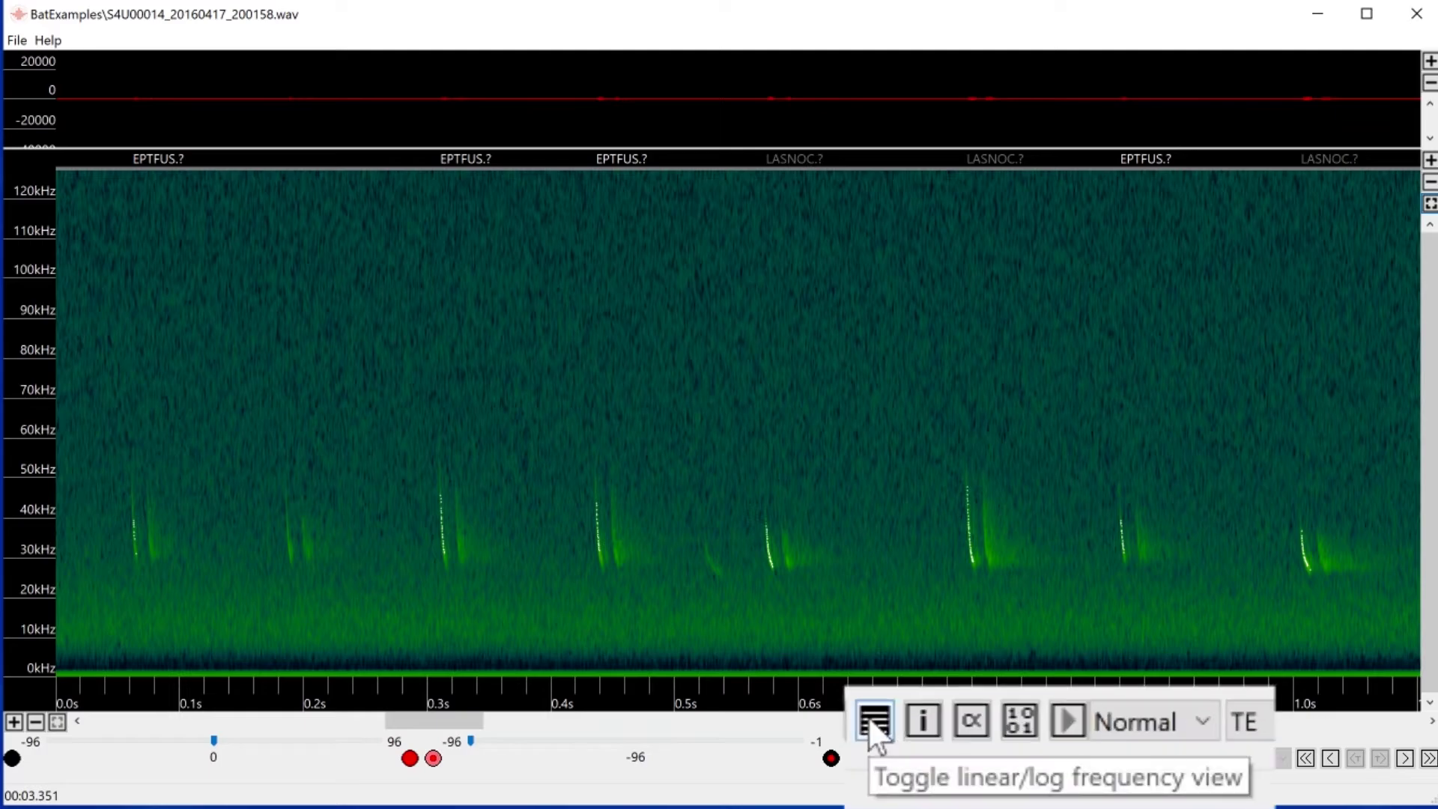
Toggle the frequency scale, zoom to 20–105 kHz, and show absolute clock times on the time axis.
{"action": "left_click", "coordinate": [980, 758]}
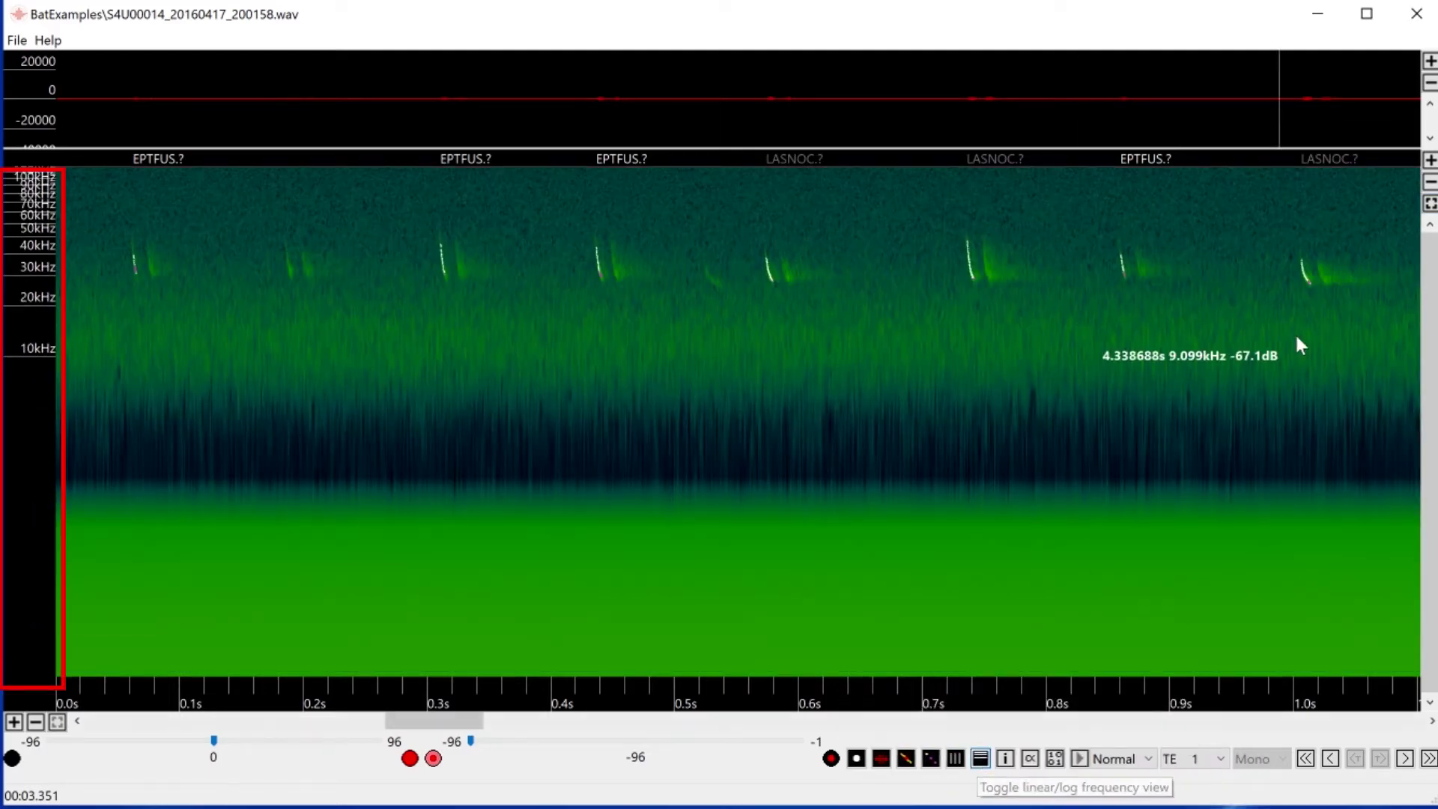
{"action": "left_click", "coordinate": [1430, 160]}
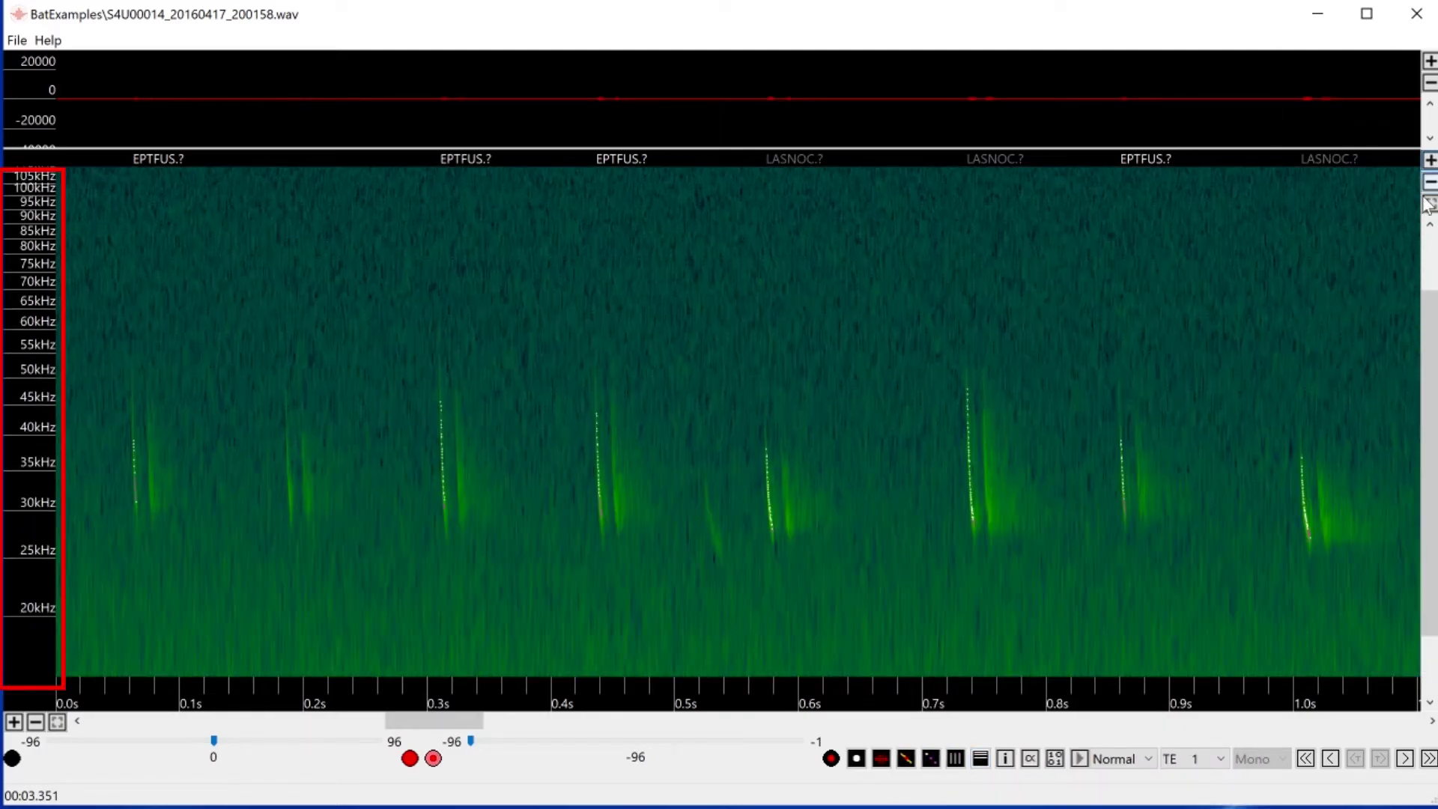
{"action": "mouse_move", "coordinate": [1430, 405]}
{"action": "left_mouse_down"}
{"action": "mouse_move", "coordinate": [1431, 373]}
{"action": "mouse_move", "coordinate": [1431, 397]}
{"action": "left_mouse_up"}
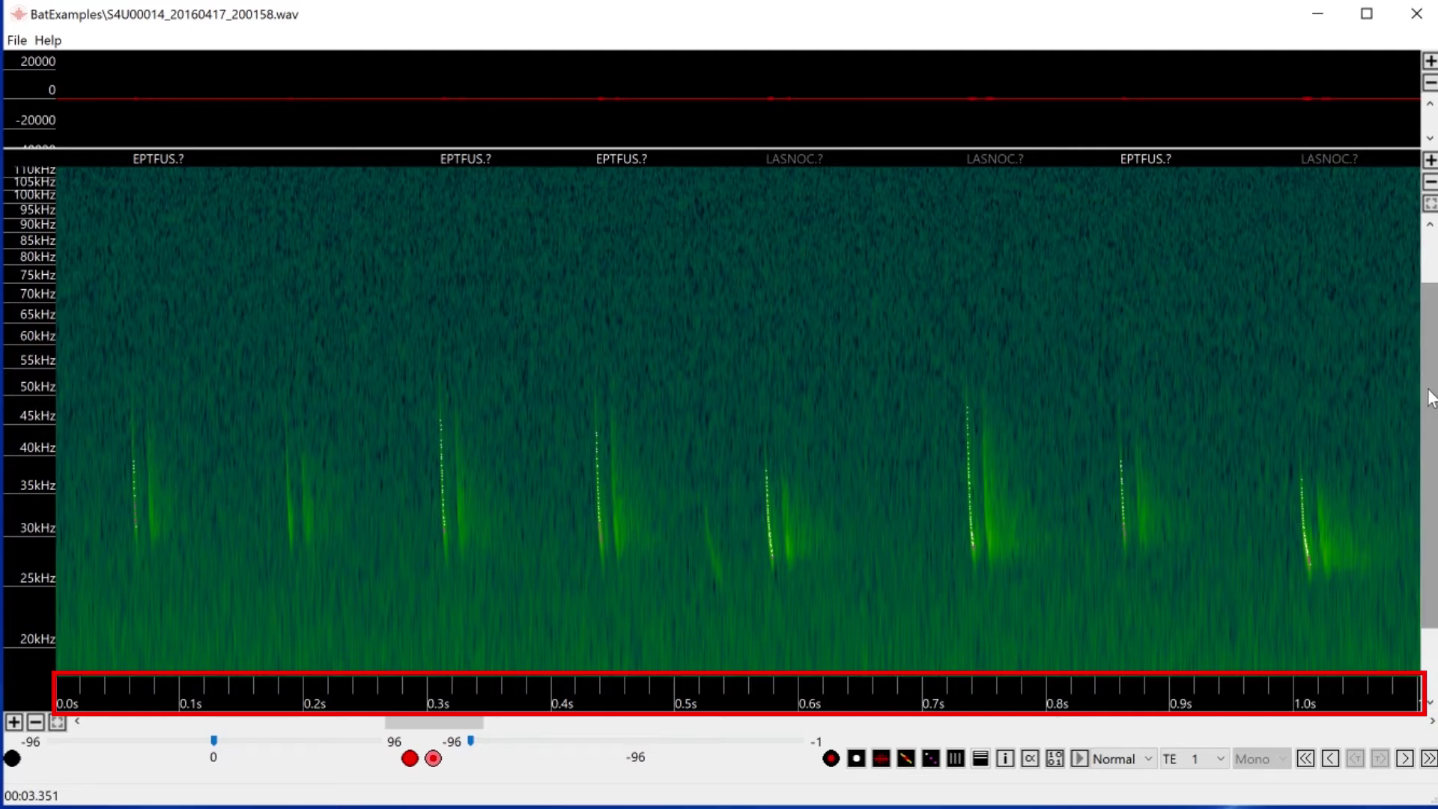
{"action": "double_click", "coordinate": [856, 693]}
{"action": "left_click_drag", "start_coordinate": [475, 724], "coordinate": [871, 738]}
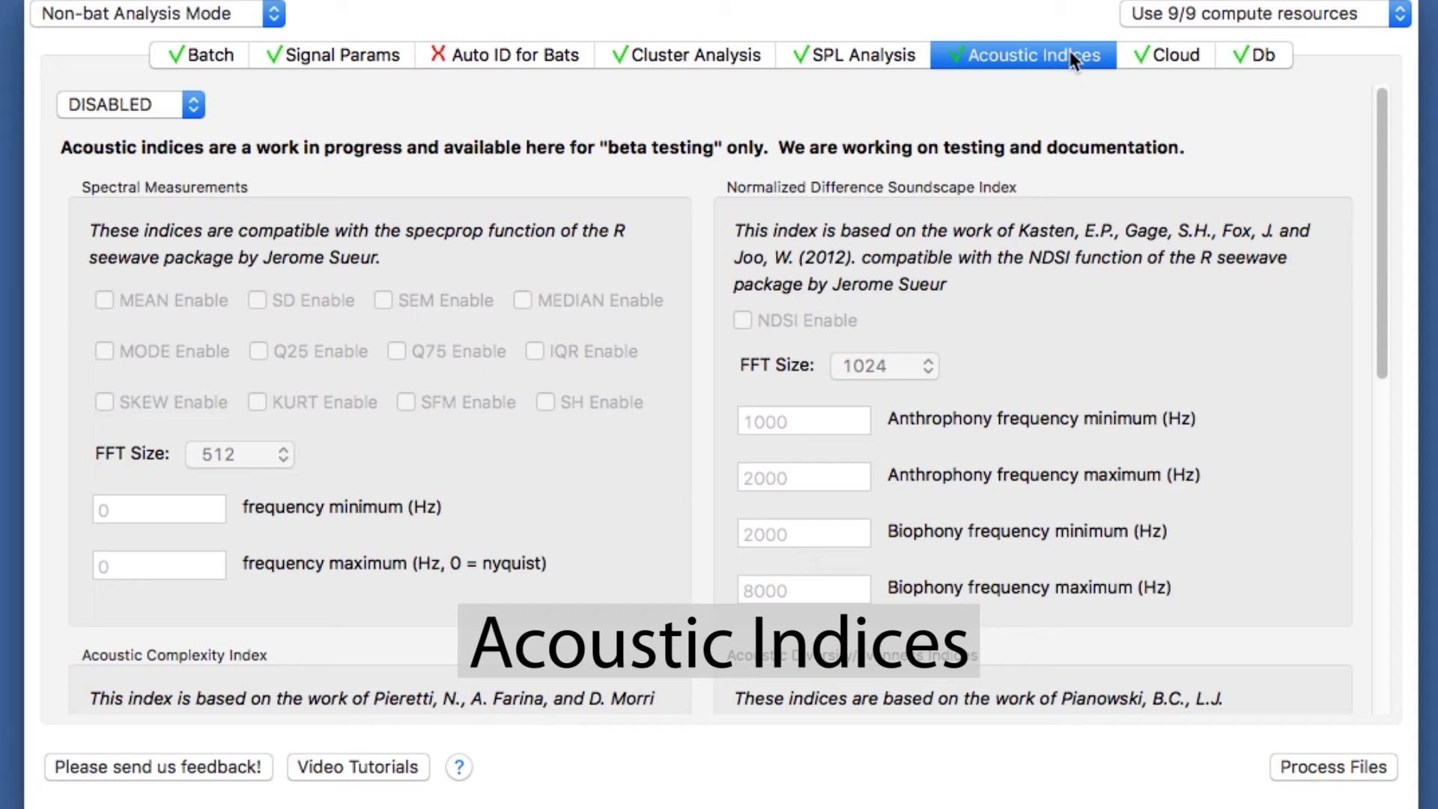
Switch Acoustic Indices from DISABLED to ENABLED and scroll through the index sections.
{"action": "left_click", "coordinate": [146, 105]}
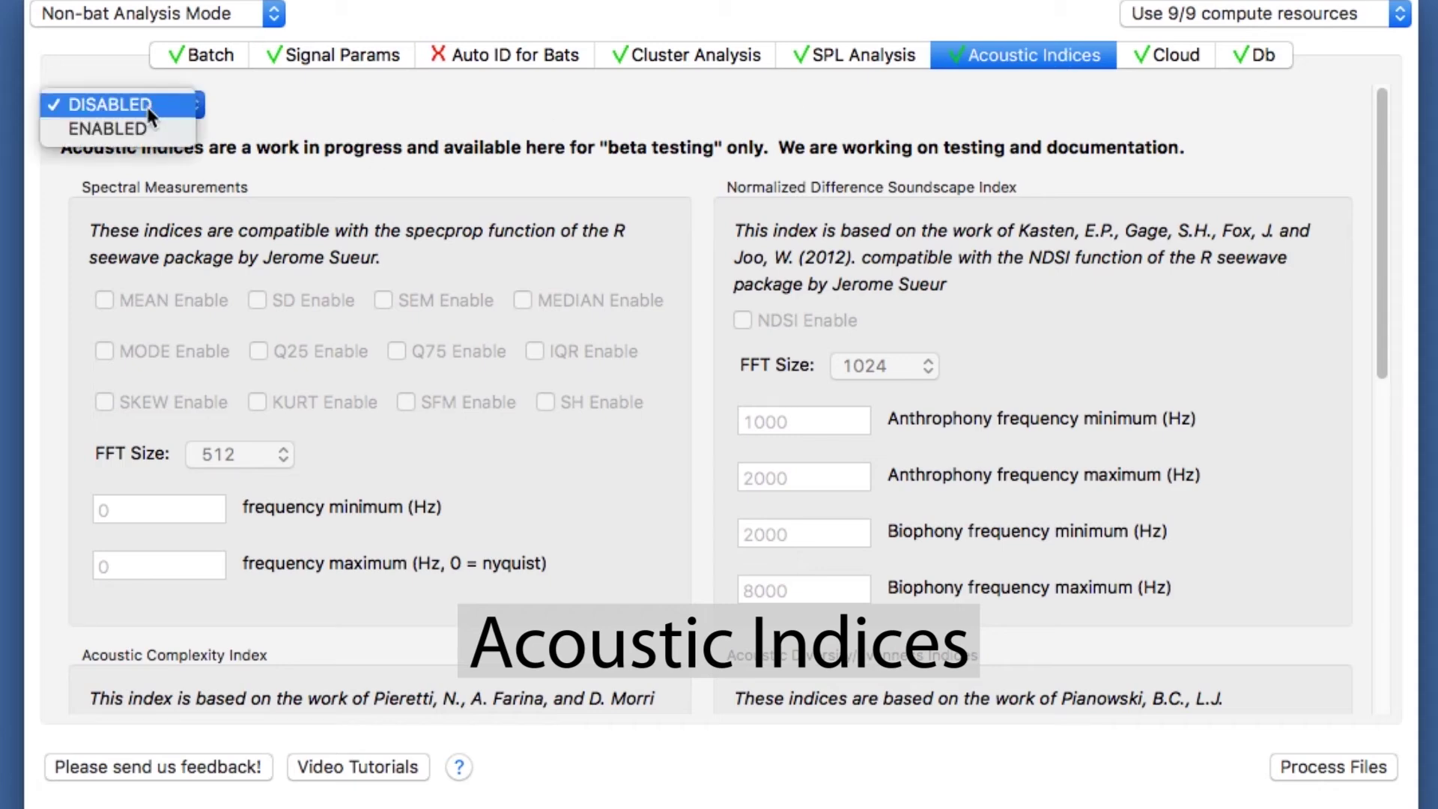
{"action": "left_click", "coordinate": [147, 124]}
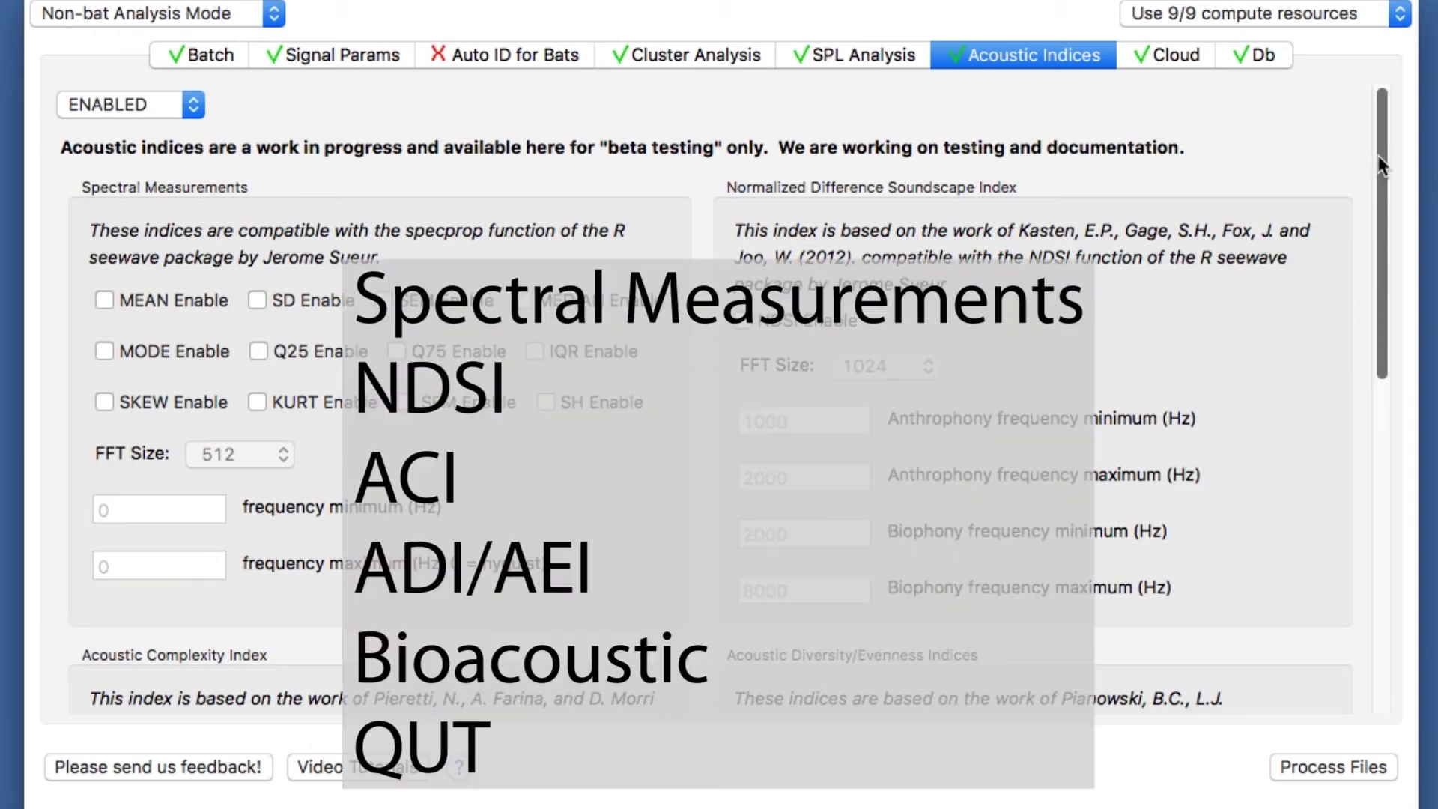
{"action": "left_click_drag", "start_coordinate": [1377, 151], "coordinate": [1324, 485]}
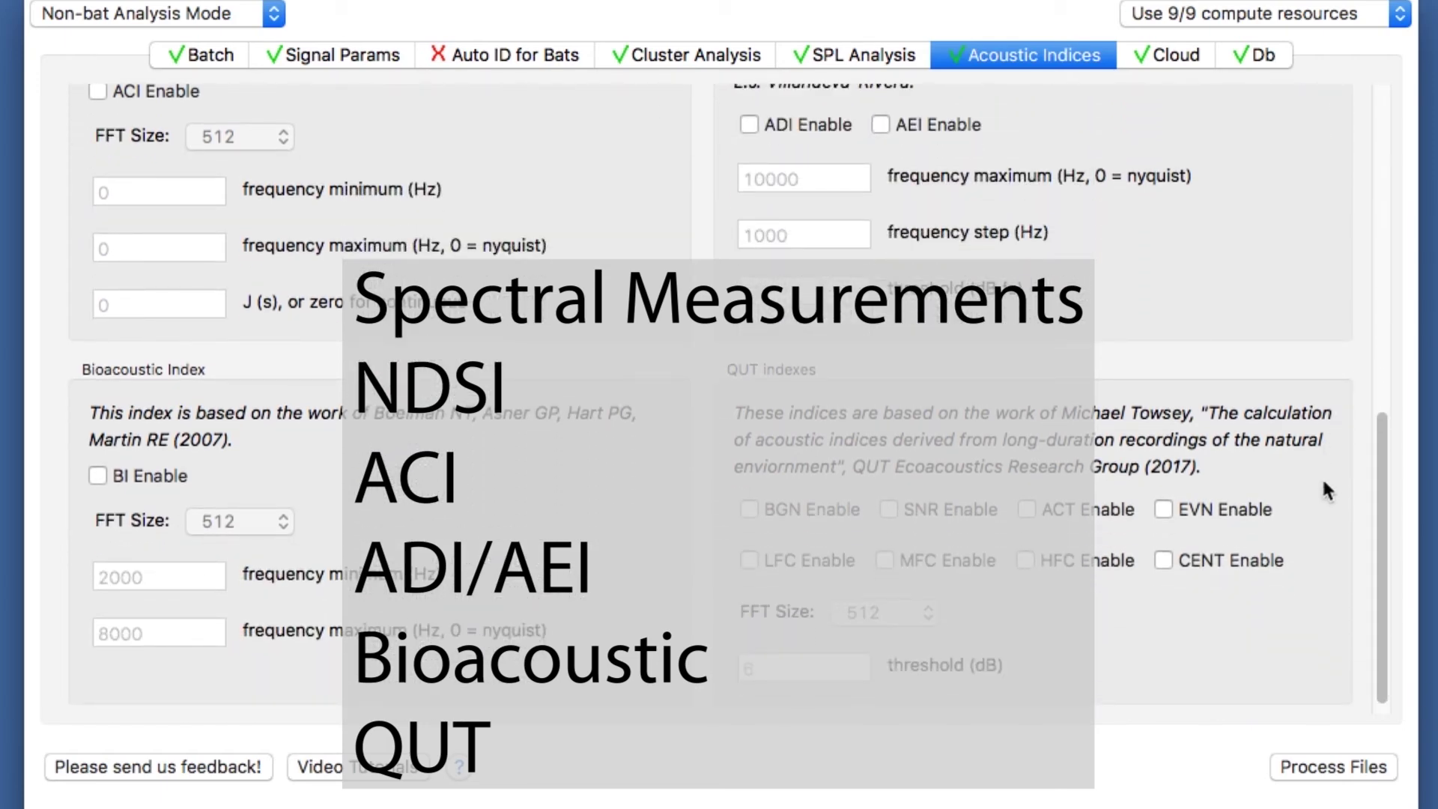